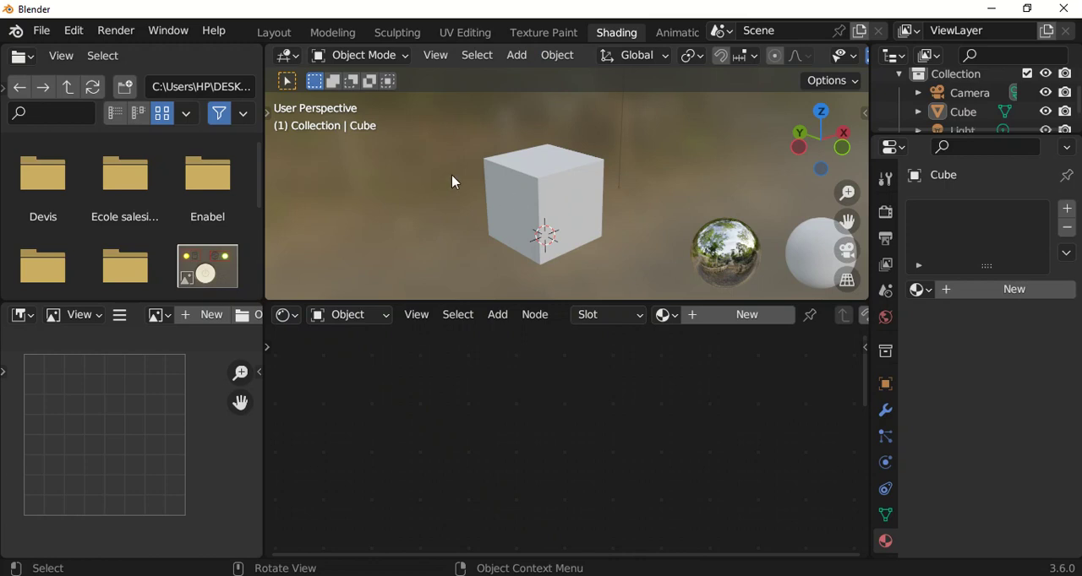
middle_click_drag(656, 136, 670, 152)
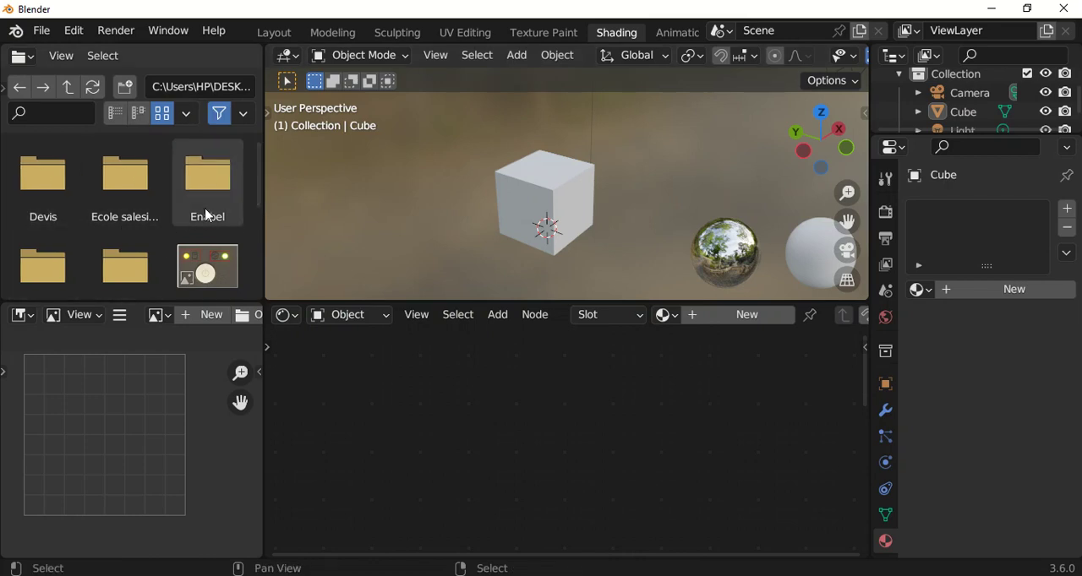
scroll(258, 178, "down", 5)
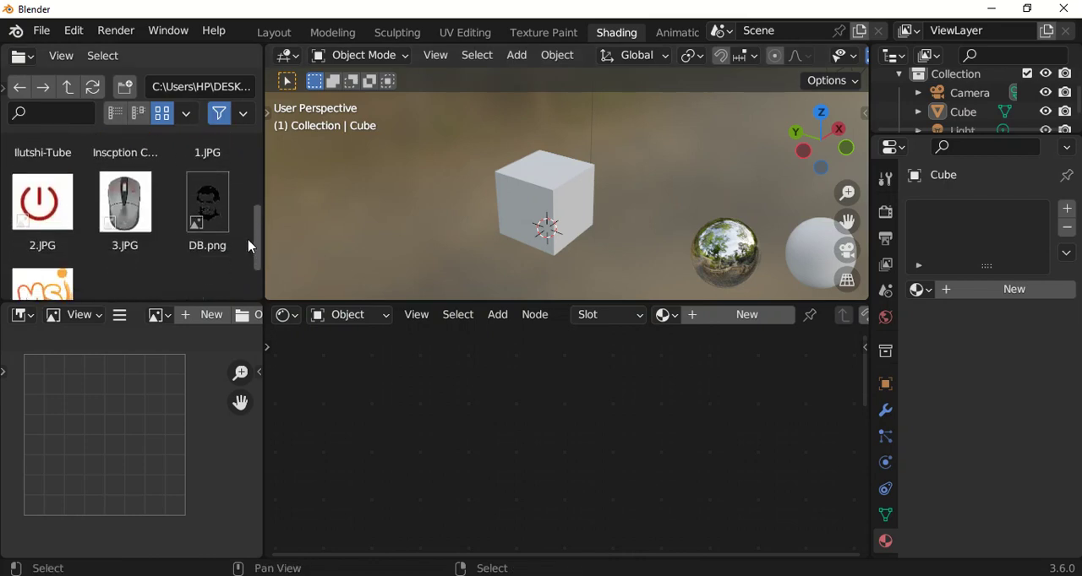
scroll(258, 185, "up", 5)
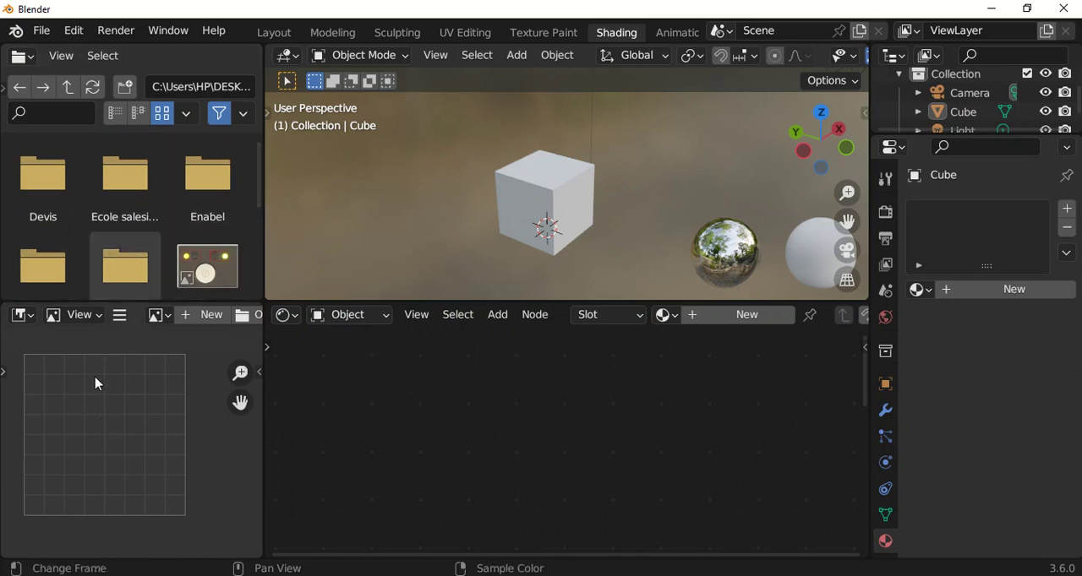
left_click(25, 318)
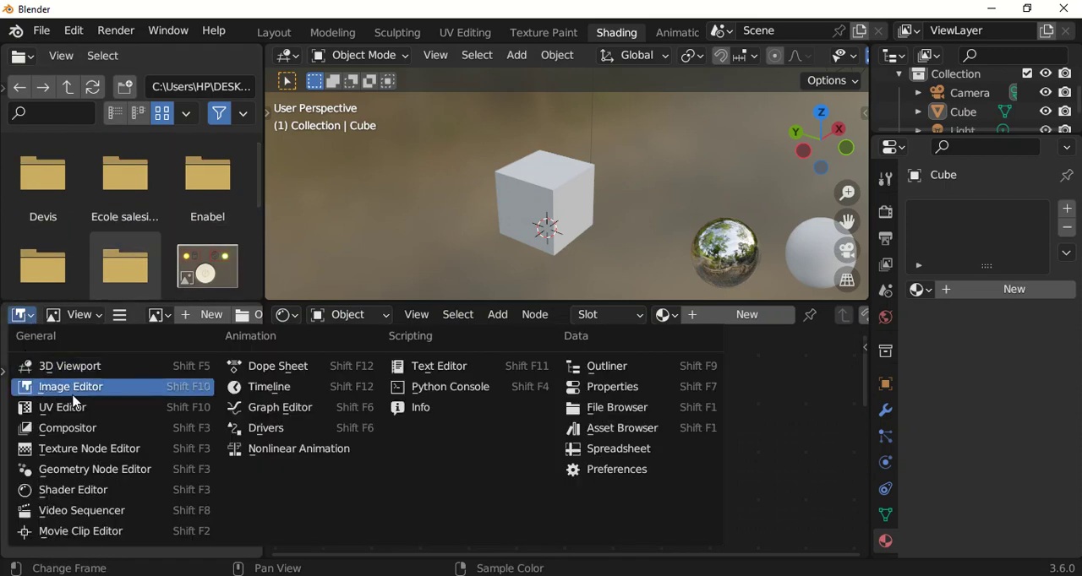
left_click(179, 390)
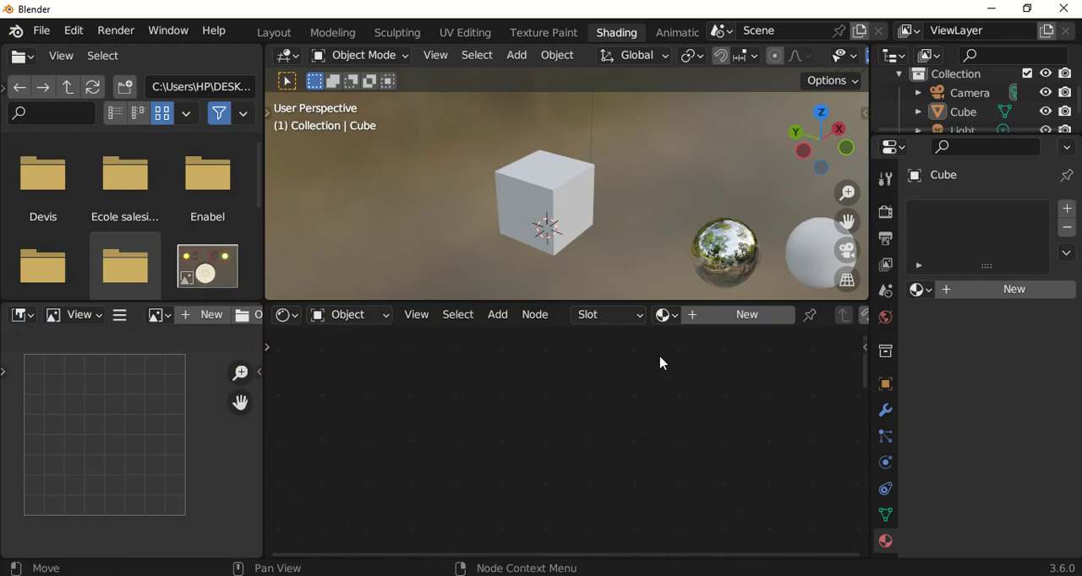
left_click(286, 316)
Create a new material for the cube and spread its Principled BSDF and Material Output nodes apart.
left_click(734, 321)
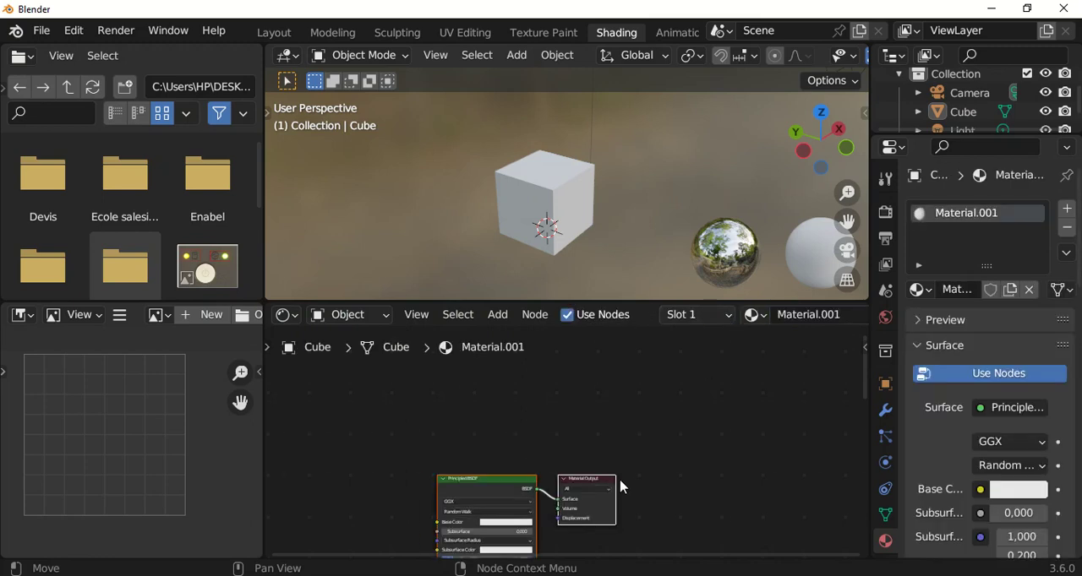
scroll(885, 541, "down", 2)
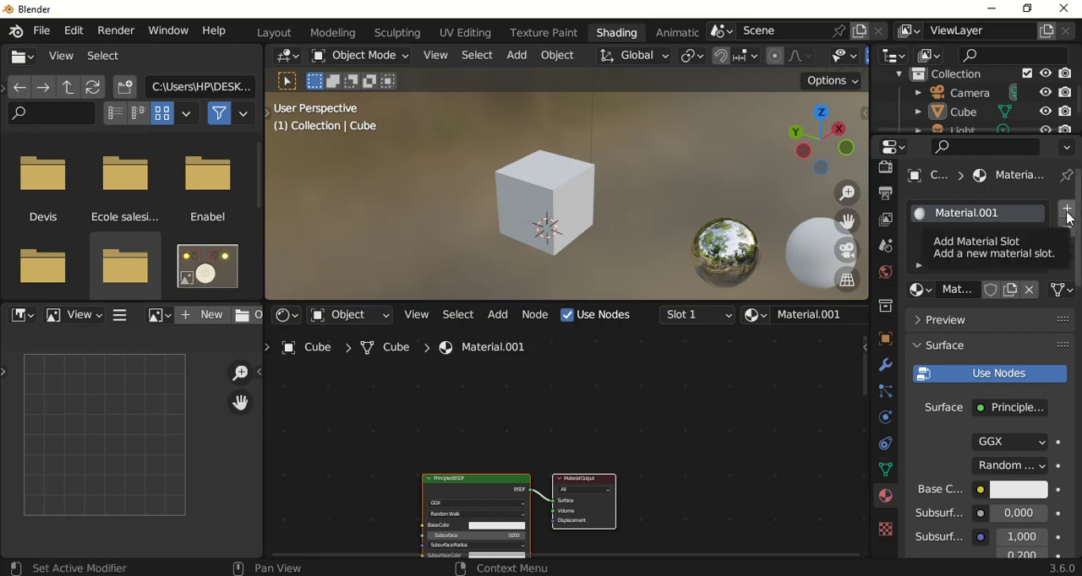
scroll(552, 495, "up", 3)
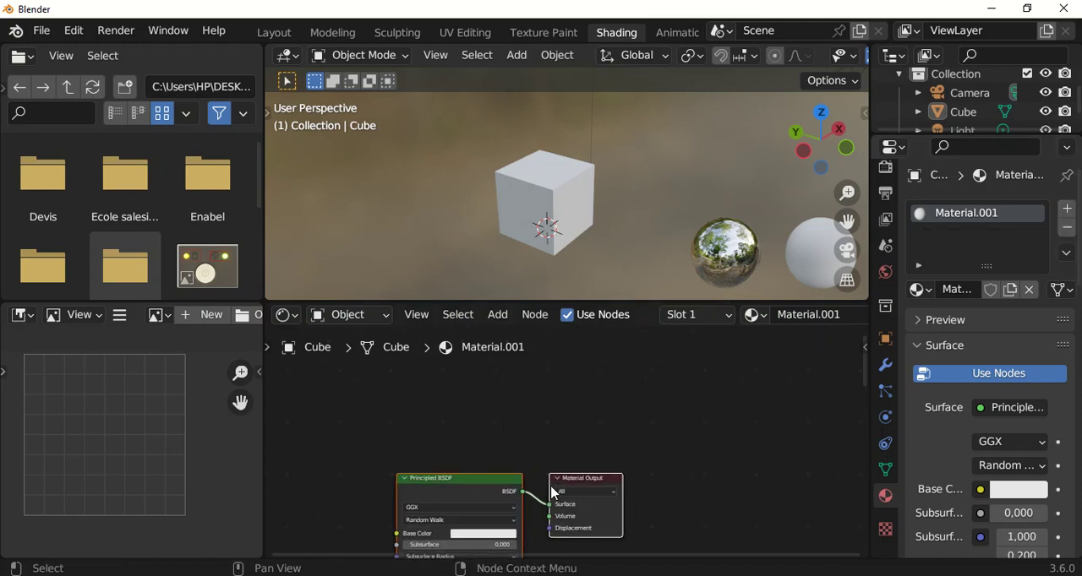
left_click_drag(459, 480, 488, 359)
left_click_drag(625, 385, 705, 370)
scroll(519, 446, "up", 2)
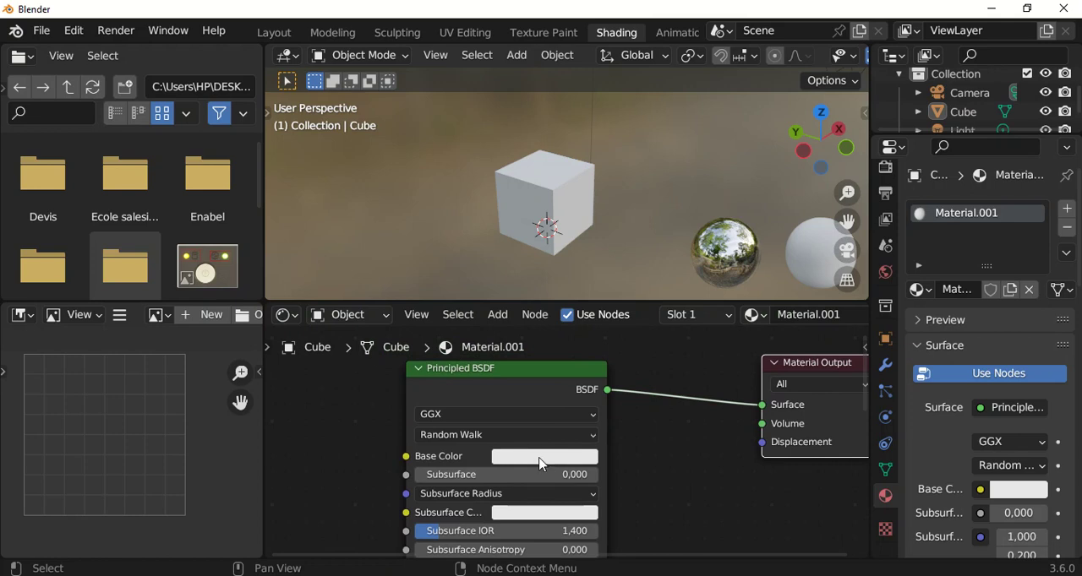
Set the Principled BSDF's Base Color to a light orange with hue 0.065 and saturation 0.803.
left_click(546, 456)
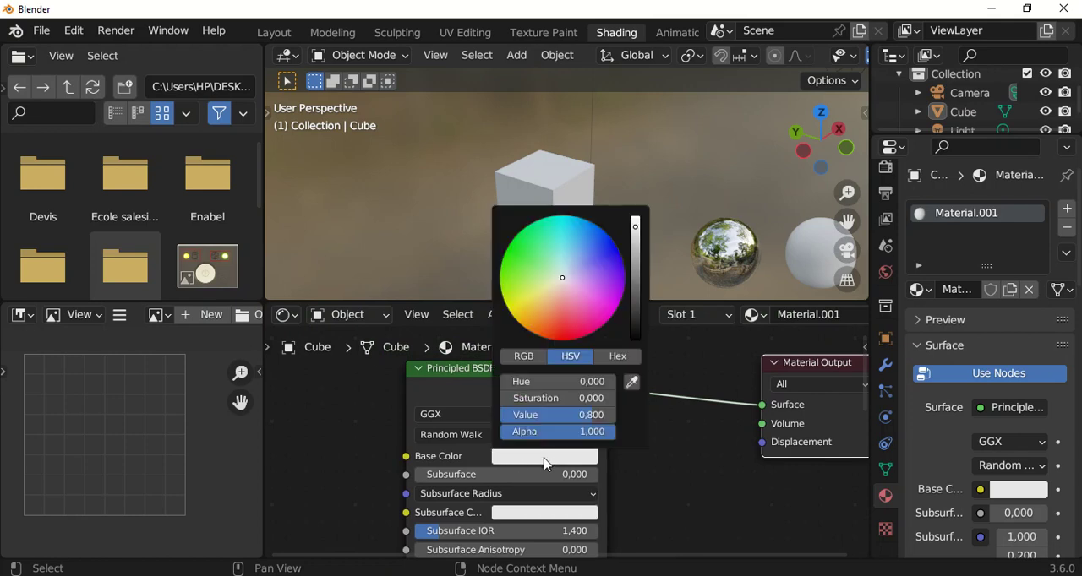
left_click_drag(562, 278, 546, 302)
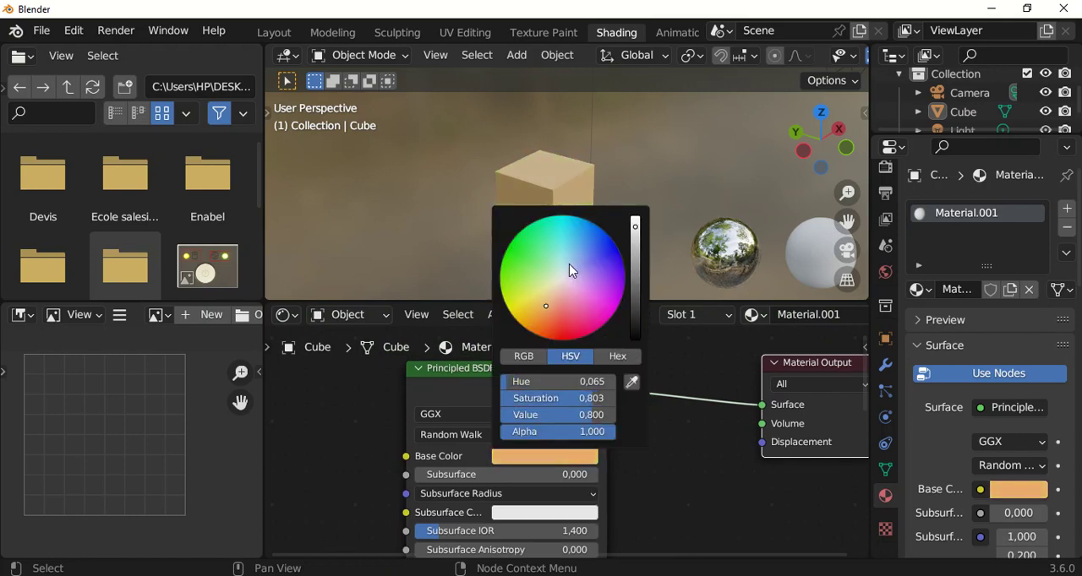
scroll(550, 228, "up", 2)
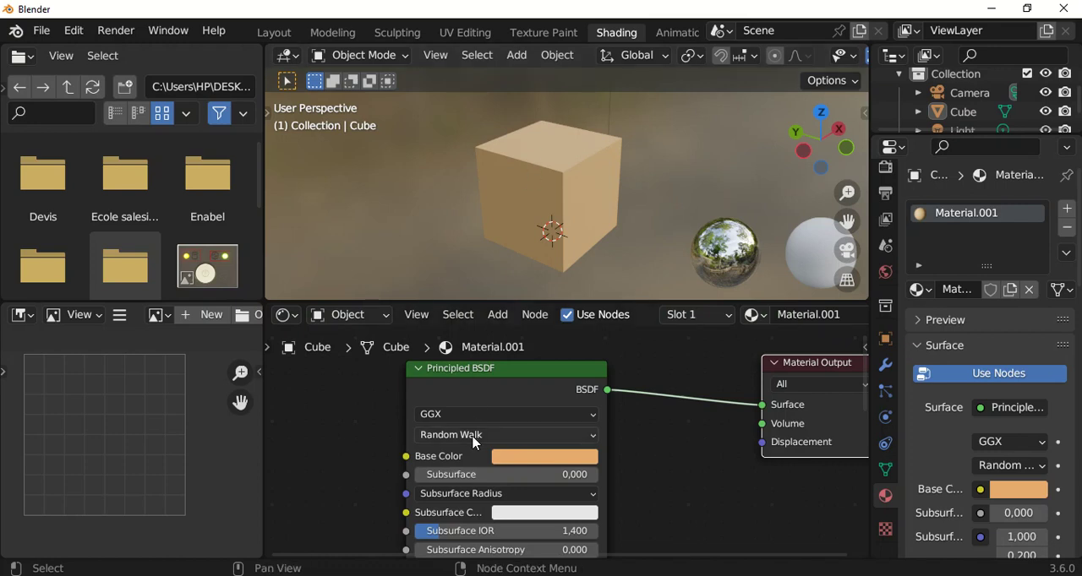
Reposition the Principled BSDF and Material Output nodes closer together in the node graph.
scroll(470, 434, "down", 1)
left_click_drag(516, 372, 476, 386)
scroll(464, 391, "down", 1)
scroll(451, 389, "up", 2)
scroll(474, 385, "down", 1)
left_click_drag(805, 372, 696, 411)
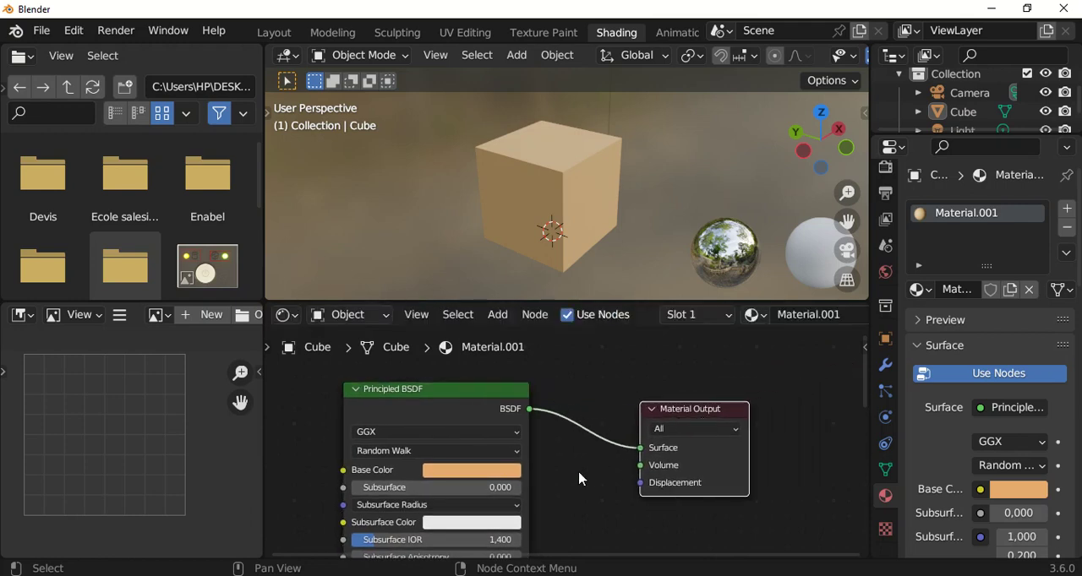
scroll(638, 384, "down", 1)
scroll(637, 380, "down", 1)
middle_click_drag(575, 414, 532, 383)
Shift the Principled BSDF and Material Output nodes aside to free space for another node, and select the cube.
left_click_drag(260, 187, 256, 239)
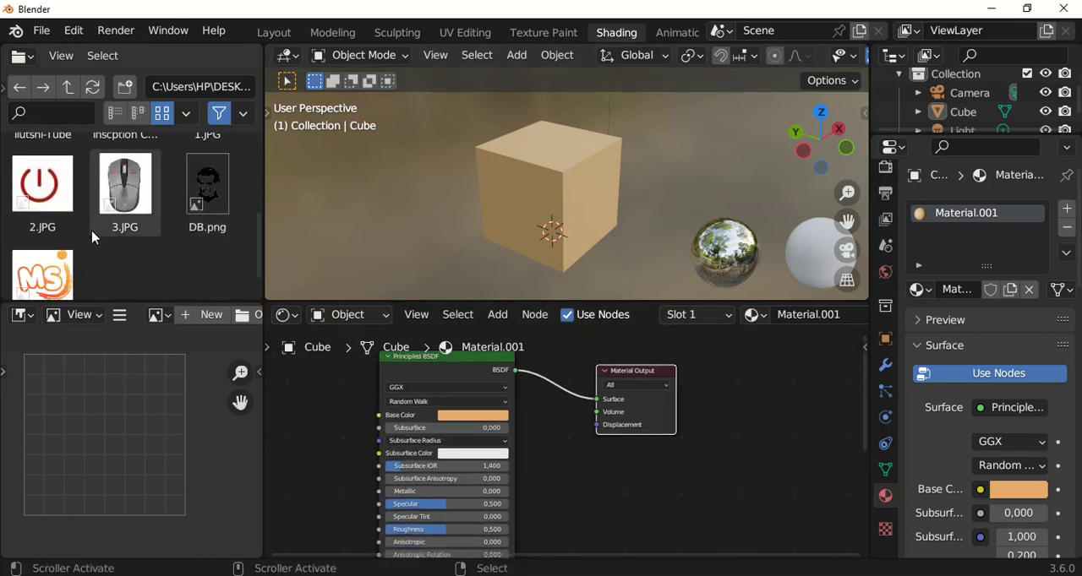
left_click_drag(474, 361, 582, 394)
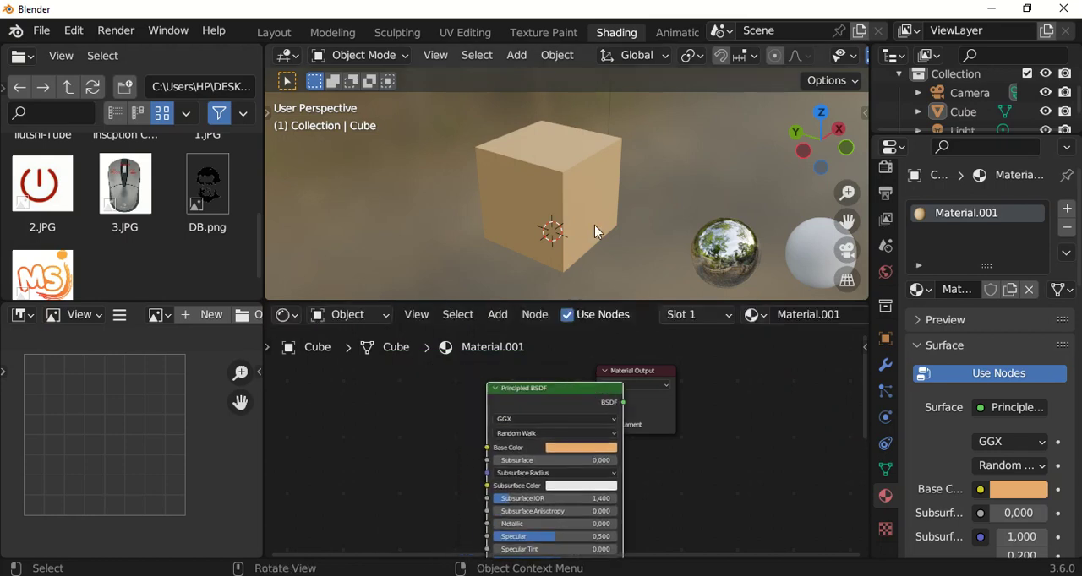
left_click(586, 246)
scroll(585, 245, "down", 2)
left_click_drag(657, 372, 747, 393)
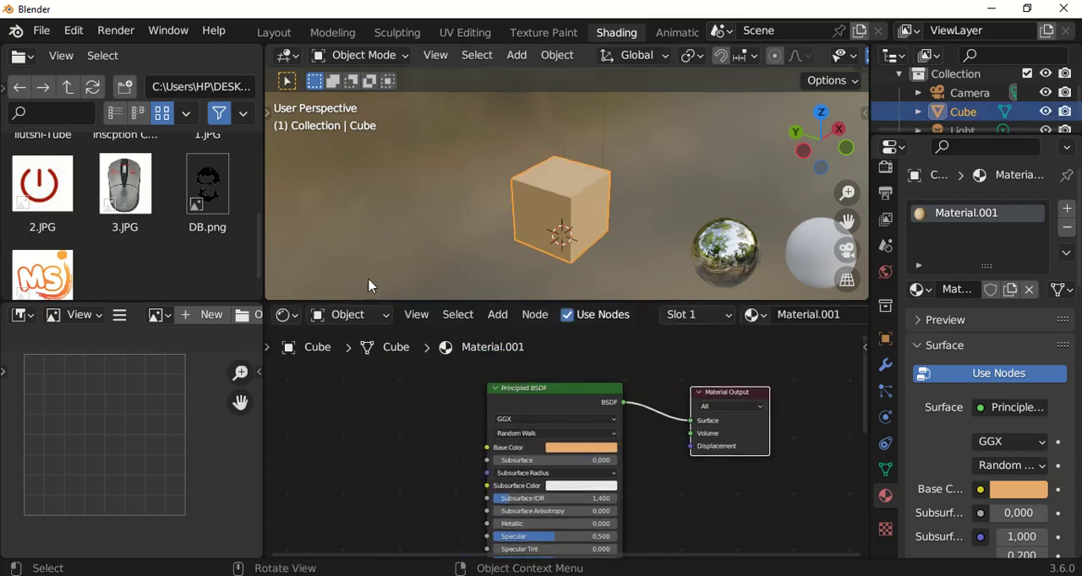
left_click(34, 269)
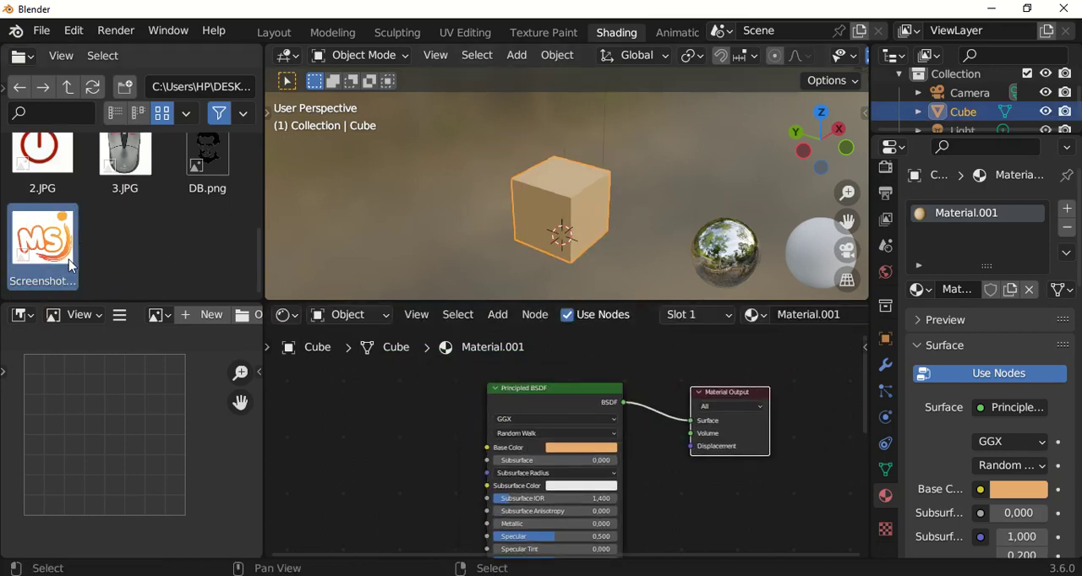
left_click_drag(53, 247, 359, 422)
scroll(402, 444, "down", 1)
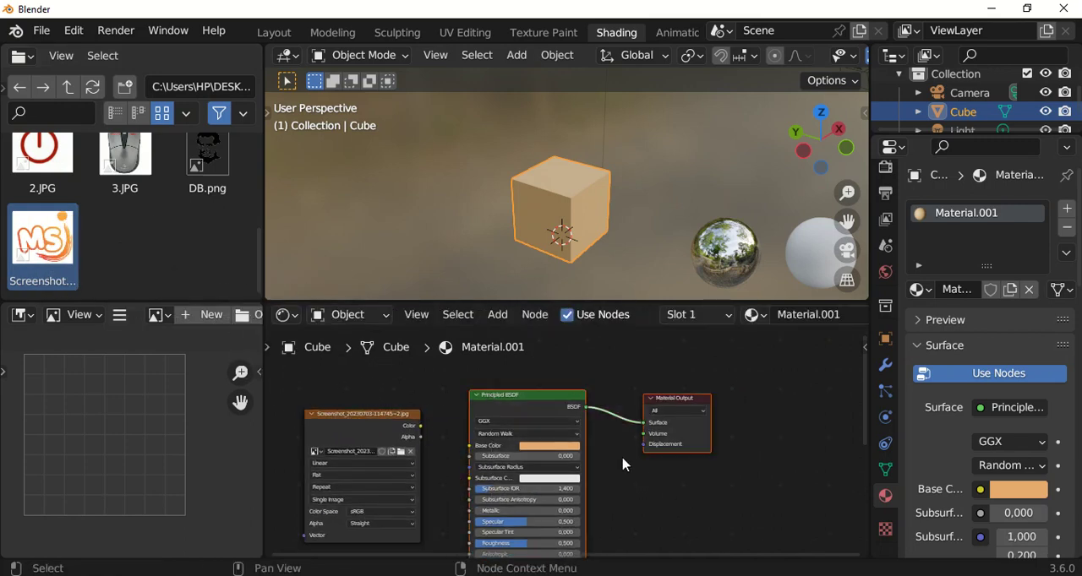
Move the Principled BSDF node away from the image texture node to widen the gap between them.
left_click_drag(538, 401, 648, 404)
scroll(352, 444, "up", 2)
left_click_drag(420, 406, 439, 394)
scroll(438, 412, "down", 4)
scroll(461, 415, "up", 4)
left_click(541, 409)
scroll(486, 414, "down", 1)
scroll(440, 396, "up", 1)
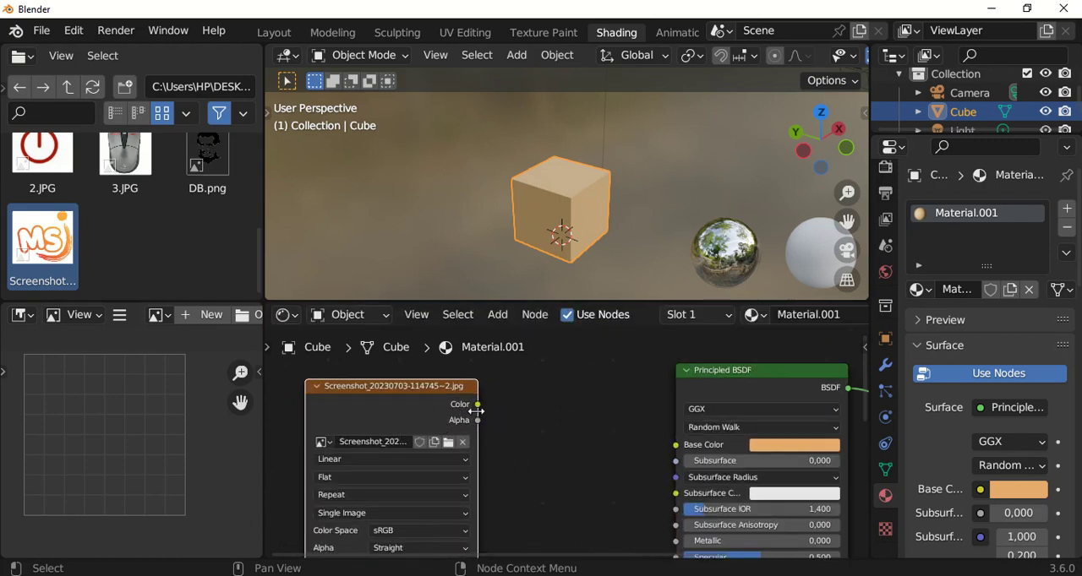
scroll(479, 410, "up", 1)
Connect the image texture's Color output to the Principled BSDF's Base Color and inspect the cube's faces from several sides.
left_click_drag(478, 406, 730, 465)
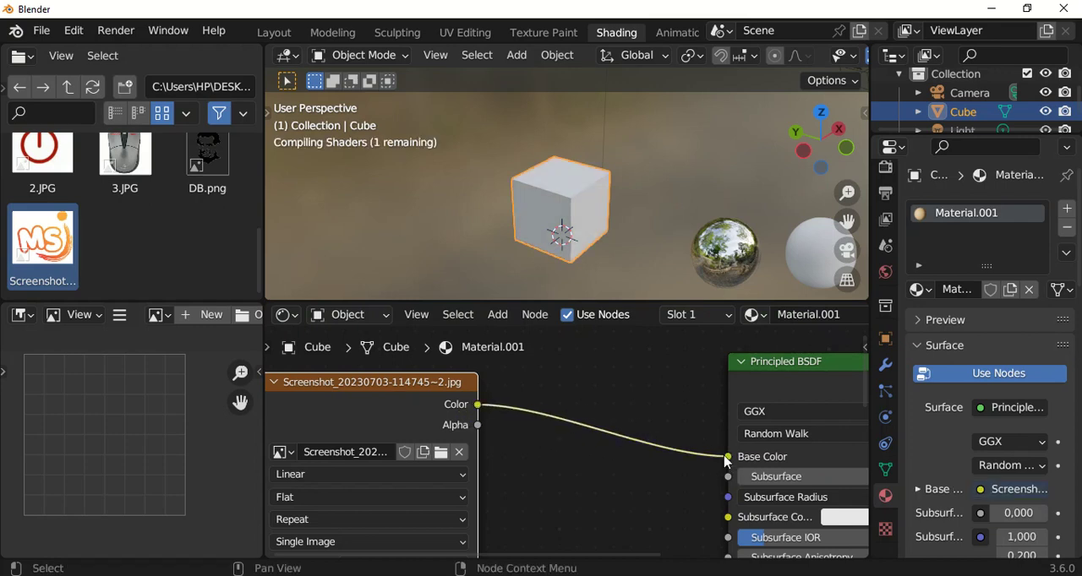
scroll(715, 445, "down", 3)
scroll(544, 167, "down", 3)
middle_click_drag(605, 210, 467, 188)
scroll(555, 165, "up", 4)
middle_click_drag(539, 234, 681, 178)
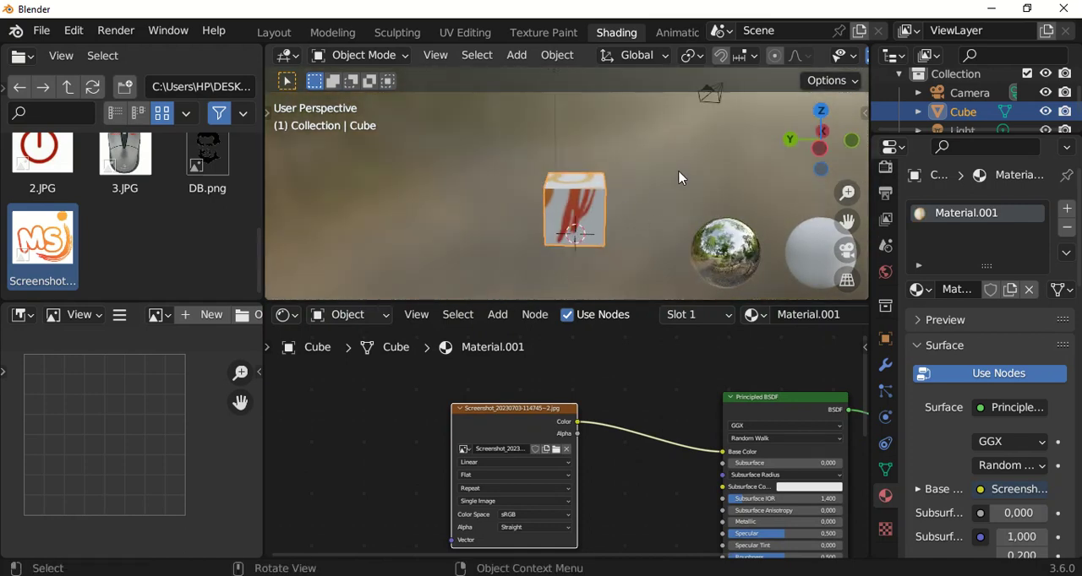
middle_click_drag(595, 203, 626, 211)
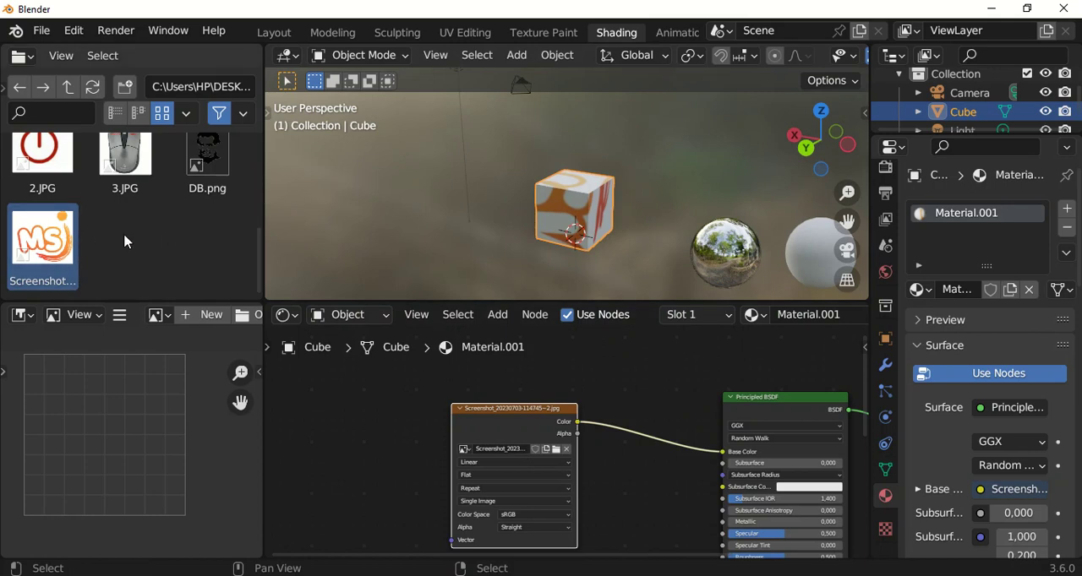
scroll(700, 429, "down", 1)
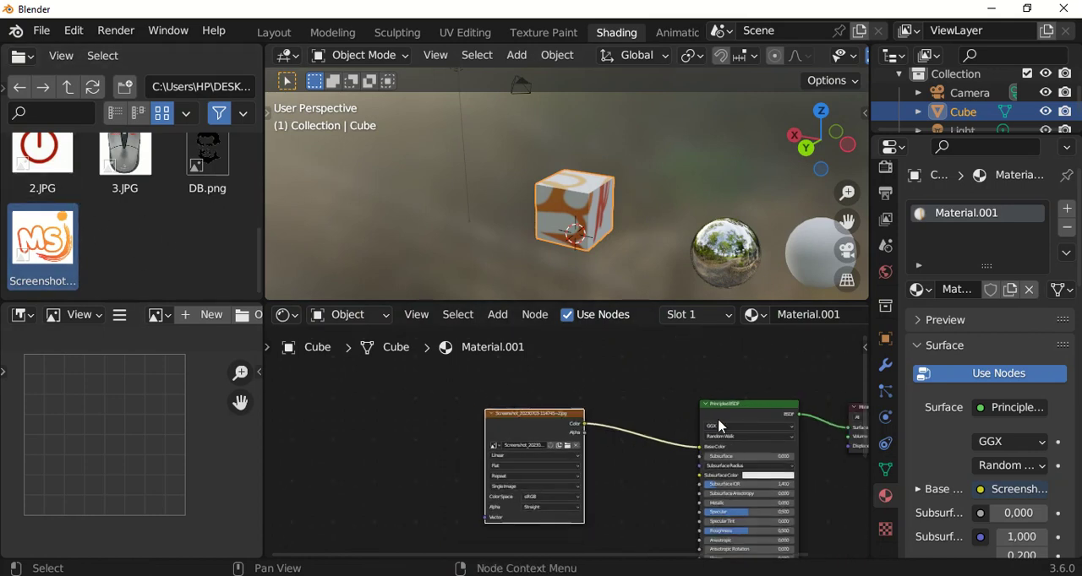
Load the MS logo image into the Image Editor, fit it in view, and widen the editor with its sidebar shown.
left_click_drag(73, 245, 64, 431)
key("Home")
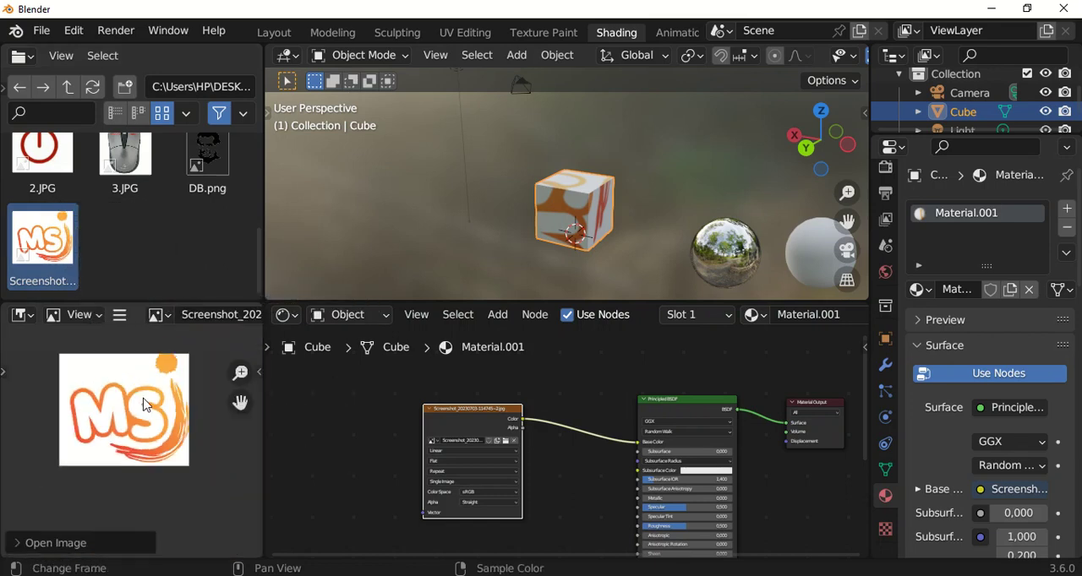
left_click_drag(262, 437, 350, 435)
scroll(167, 433, "down", 1)
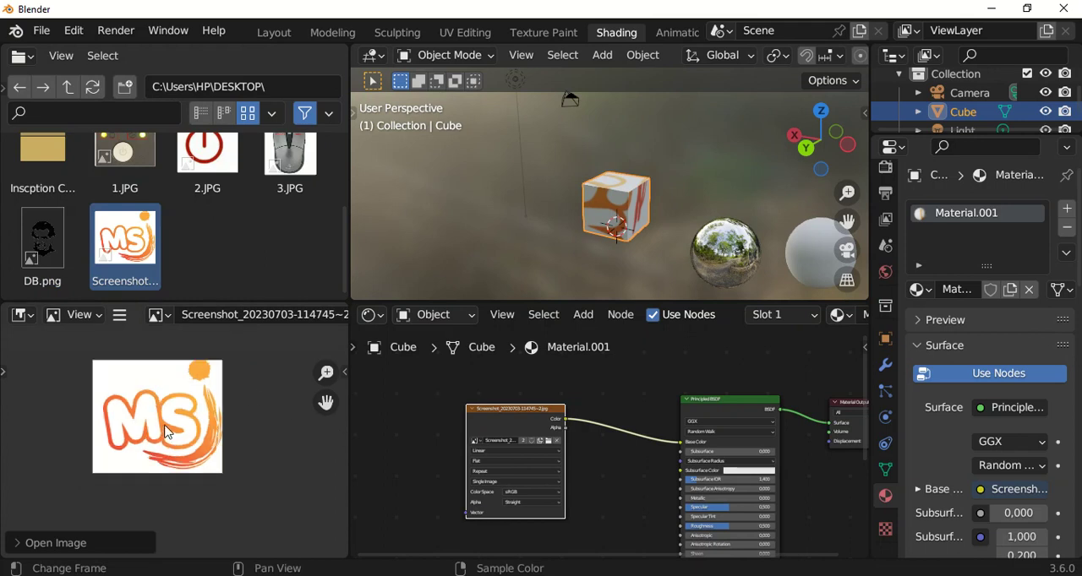
left_click(344, 372)
Place the MS logo image in the 3D viewport as a reference image beside the cube.
left_click(179, 232)
left_click(141, 242)
left_click_drag(121, 242, 446, 233)
middle_click_drag(473, 233, 447, 216)
scroll(447, 215, "down", 1)
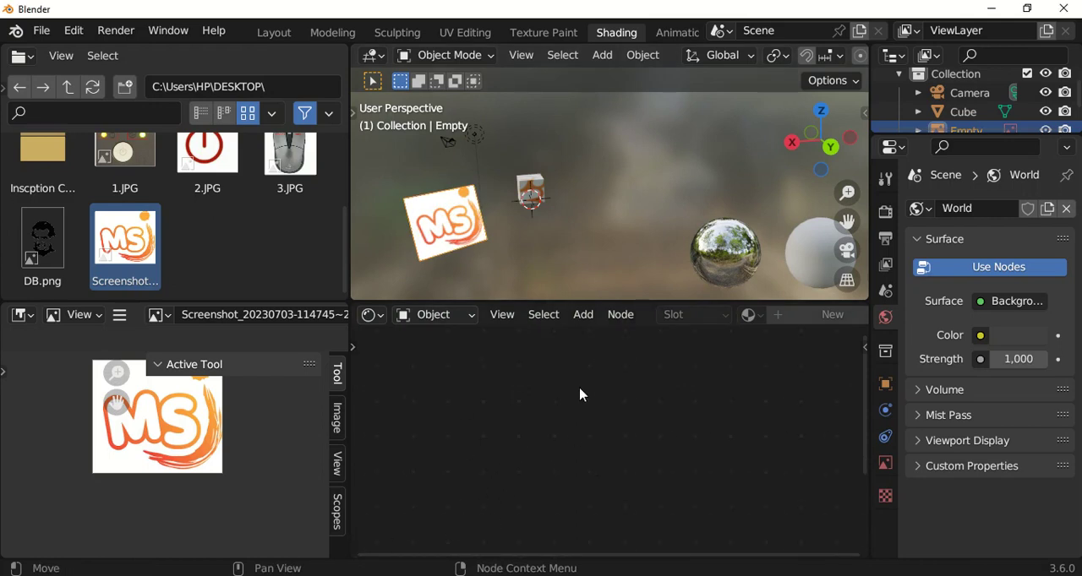
Delete the MS logo reference image from the 3D viewport.
left_click(537, 200)
left_click(464, 226)
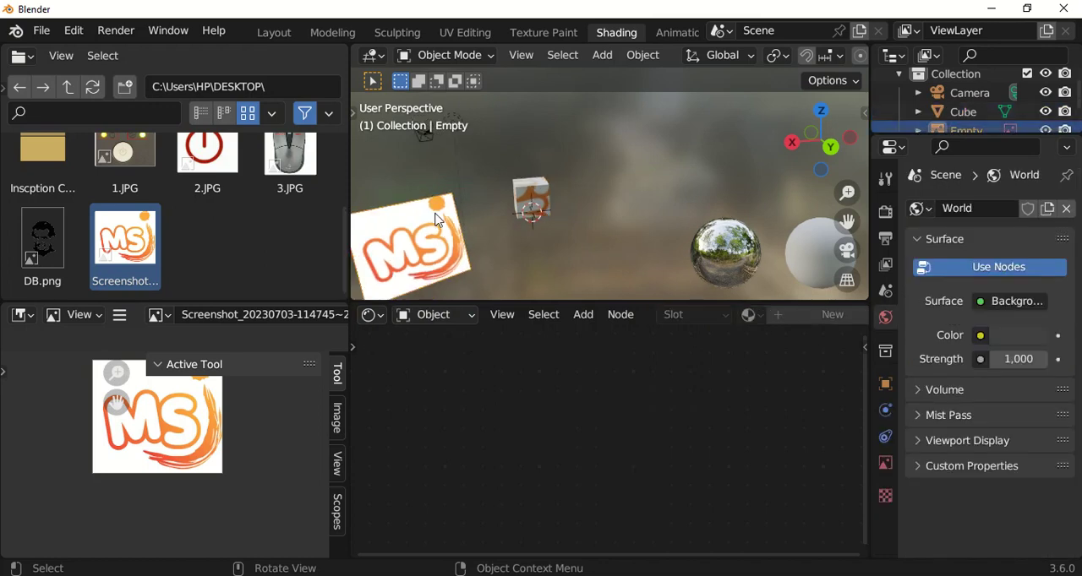
key("x")
left_click(498, 217)
Select the cube and disconnect the image texture's Color output from the Principled BSDF's Base Color.
left_click(534, 203)
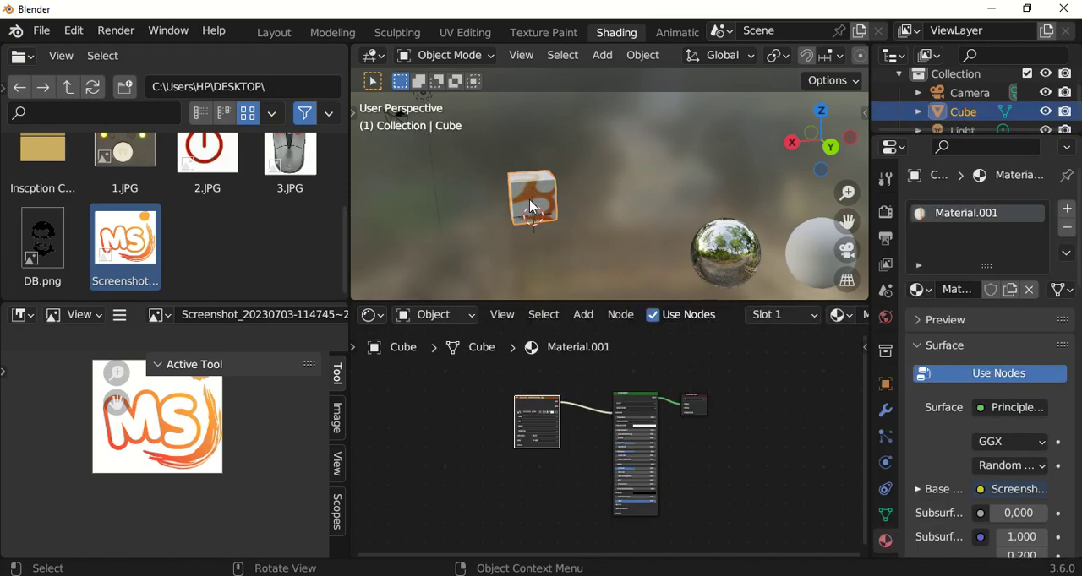
scroll(573, 431, "up", 3)
scroll(583, 423, "up", 1)
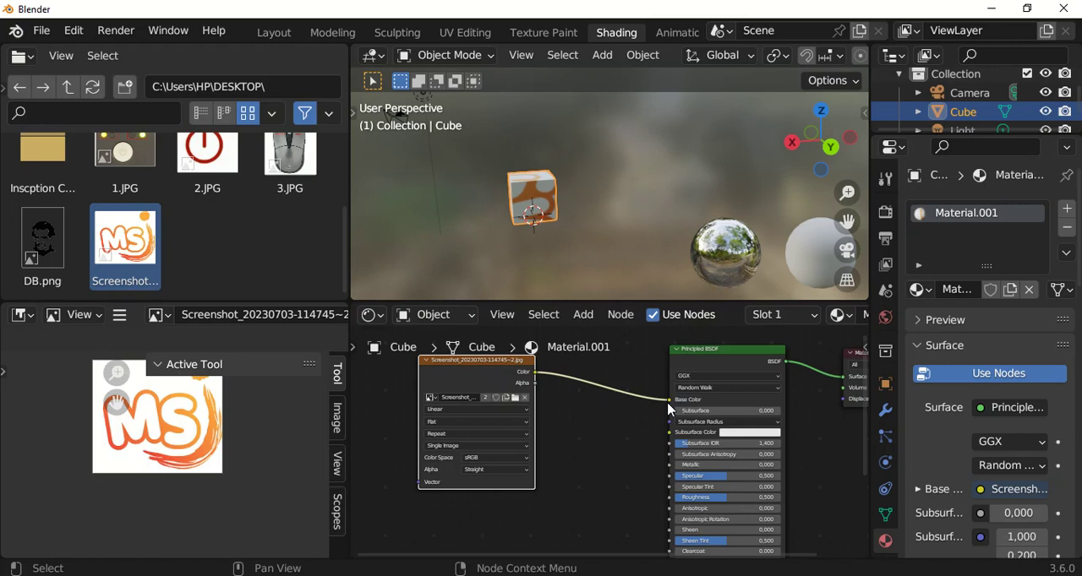
left_click_drag(668, 401, 616, 406)
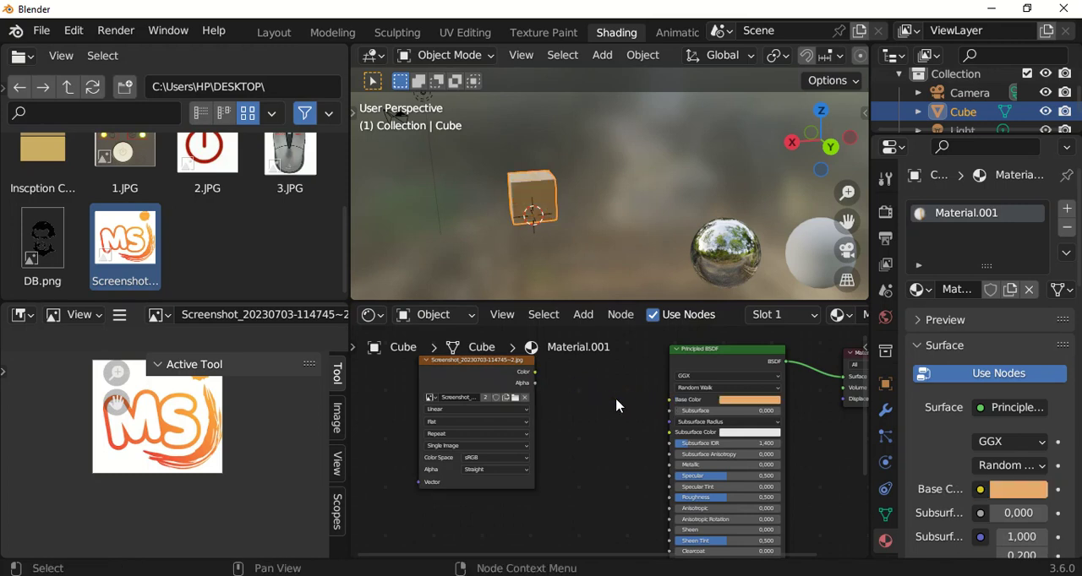
Select the image texture and Principled BSDF nodes together and link Color to Base Color again.
scroll(589, 431, "down", 1)
left_click_drag(500, 363, 718, 419)
key("f")
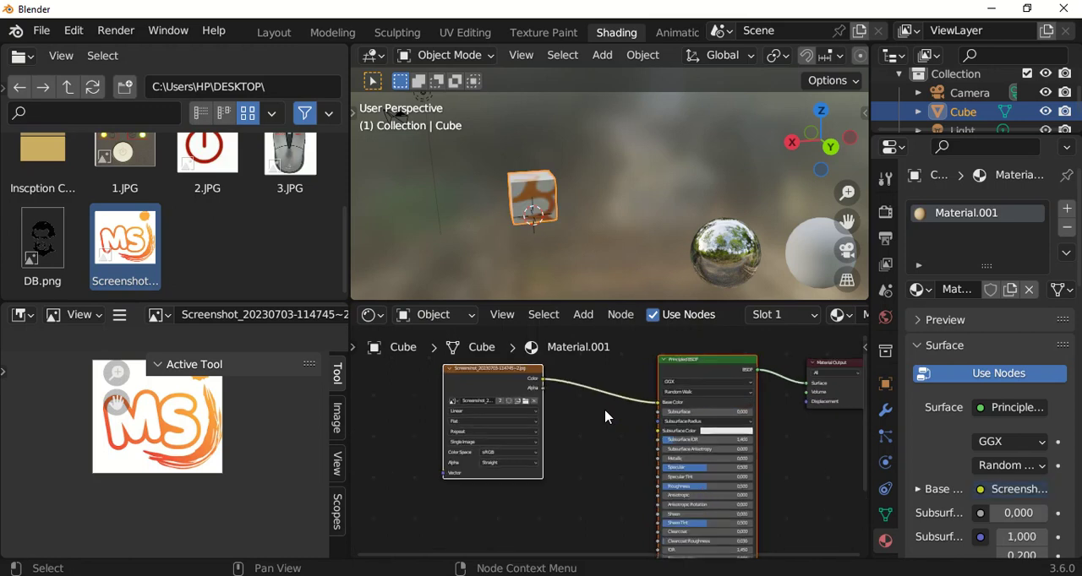
Disconnect the image texture from Base Color and delete the image texture node.
scroll(605, 417, "up", 1)
left_click_drag(662, 407, 514, 406)
middle_click_drag(516, 381, 507, 411)
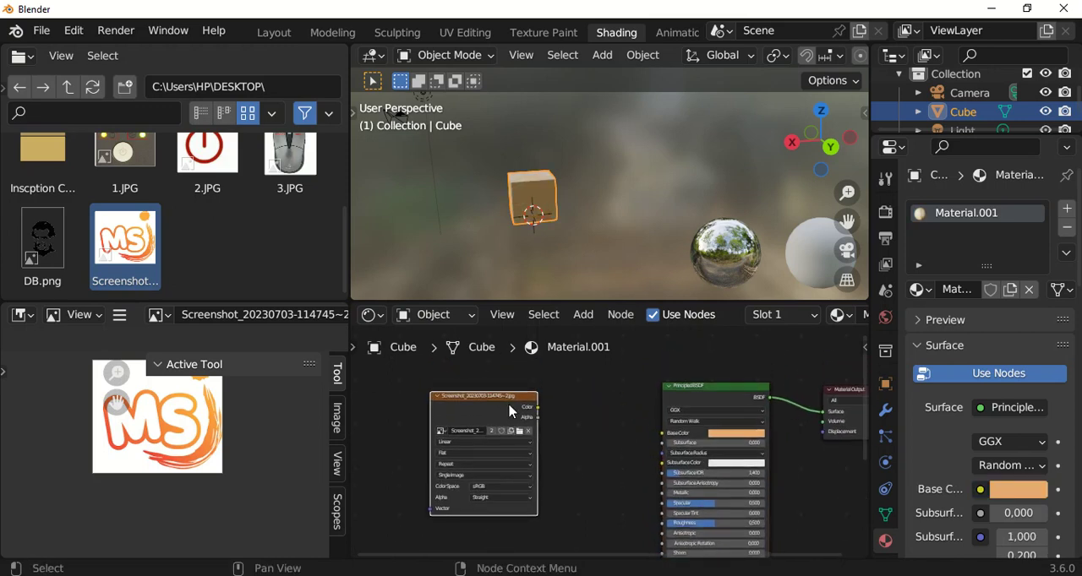
key("x")
Move the Principled BSDF node farther from the Material Output node.
scroll(541, 402, "down", 1)
left_click_drag(676, 397, 580, 397)
scroll(683, 309, "down", 4)
Add a second material slot to the cube and create a new material in it.
left_click(679, 325)
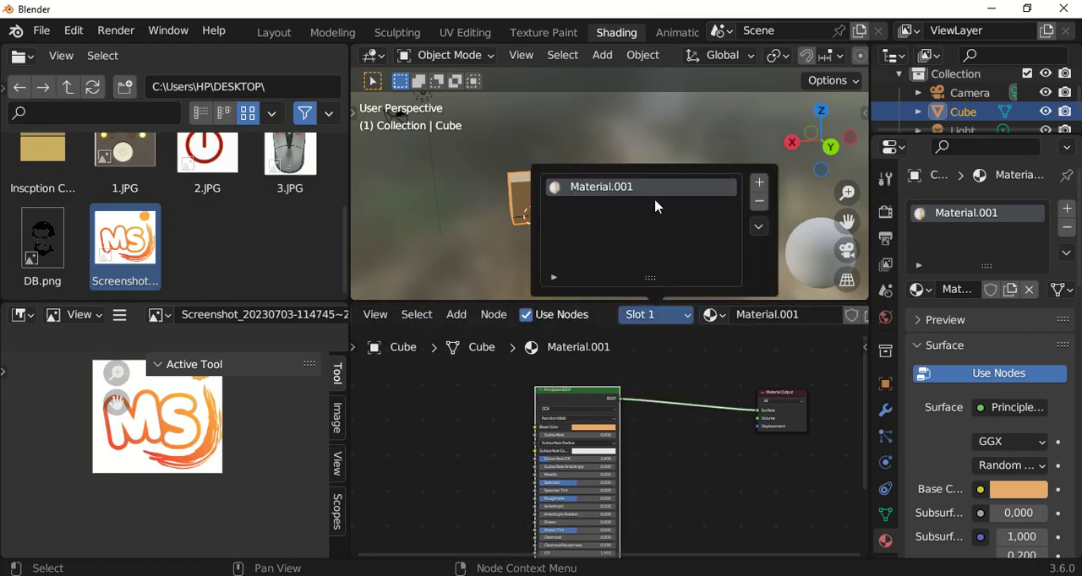
left_click(759, 184)
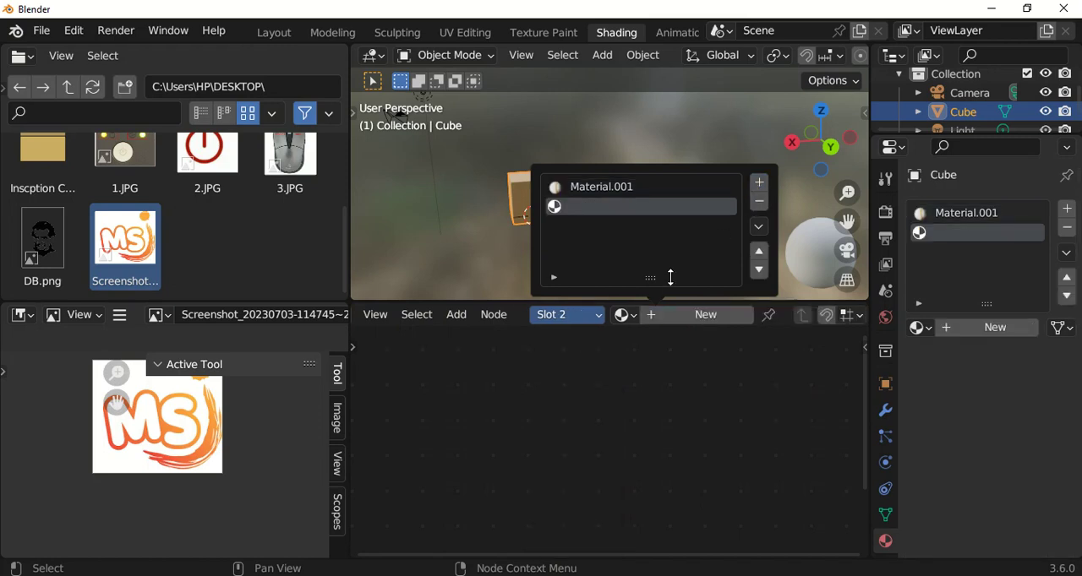
left_click(700, 315)
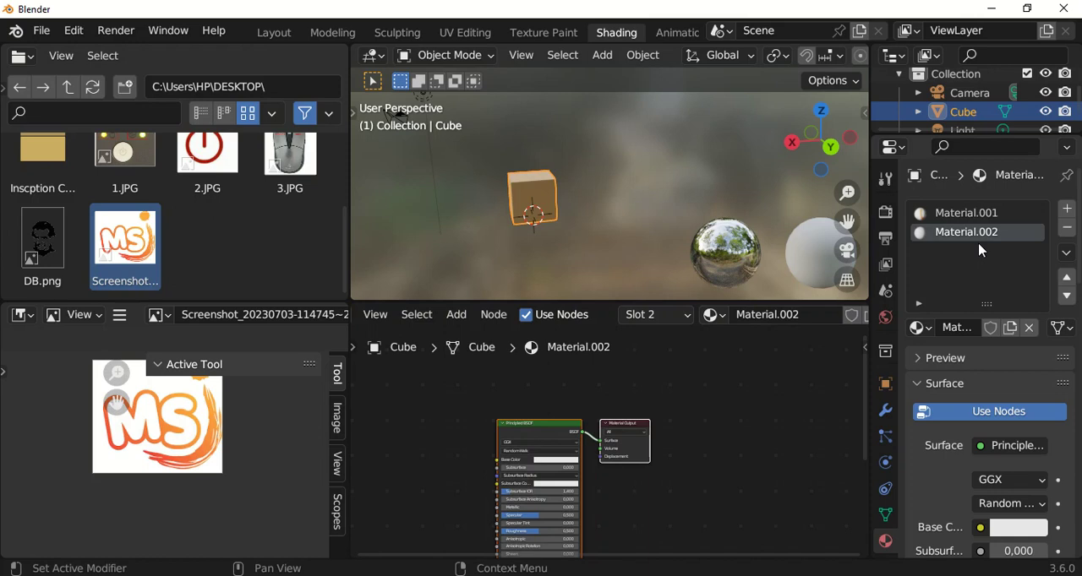
Add a third material slot to the cube and create a new material in it.
left_click(1066, 210)
left_click(994, 329)
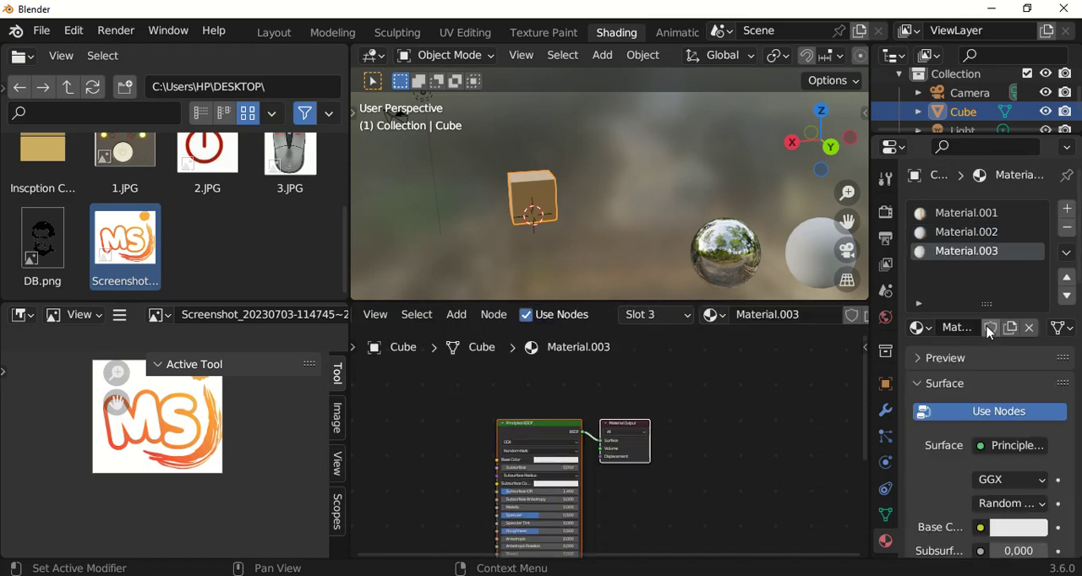
Reveal the shader type selector in the Shader Editor header and switch the node view from Object to World.
scroll(527, 204, "up", 4)
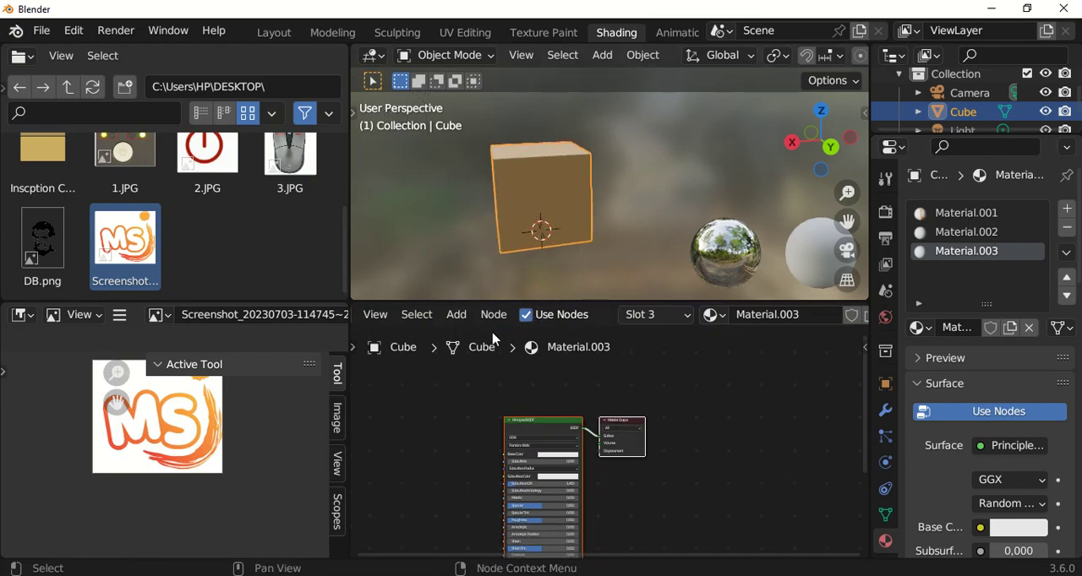
middle_click_drag(483, 314, 610, 326)
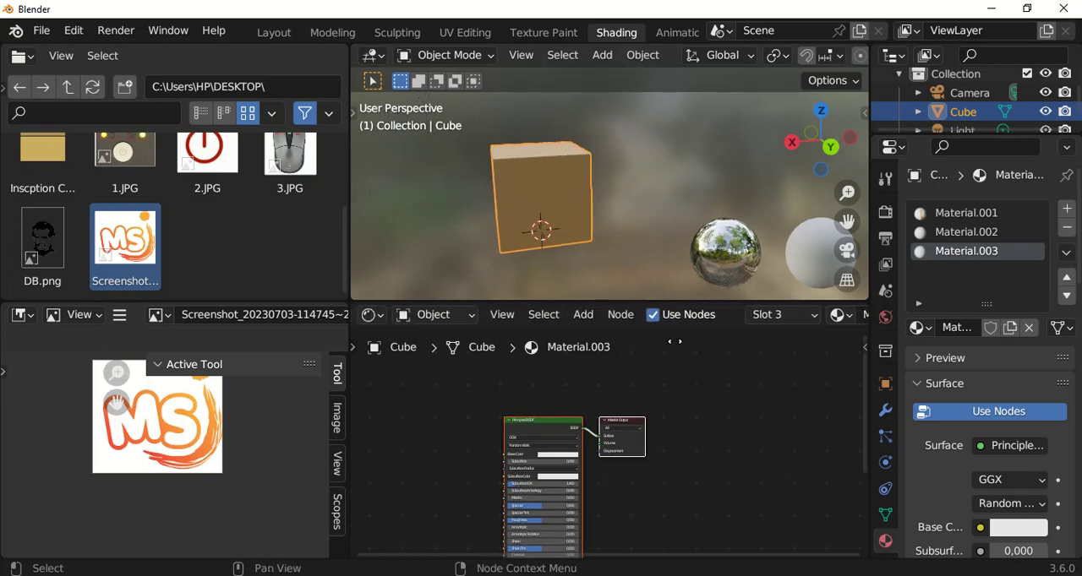
left_click(420, 321)
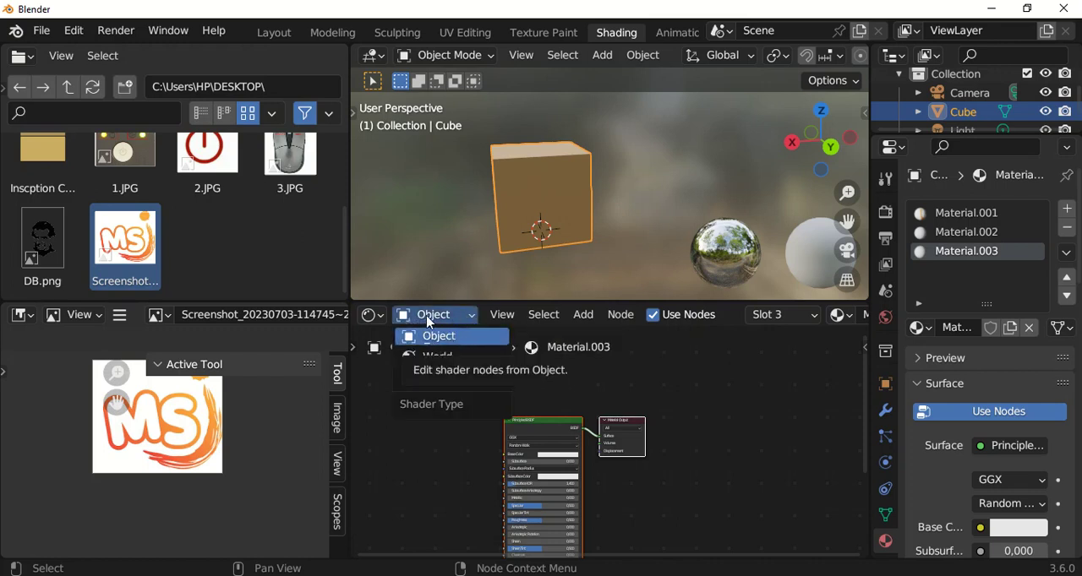
left_click(438, 336)
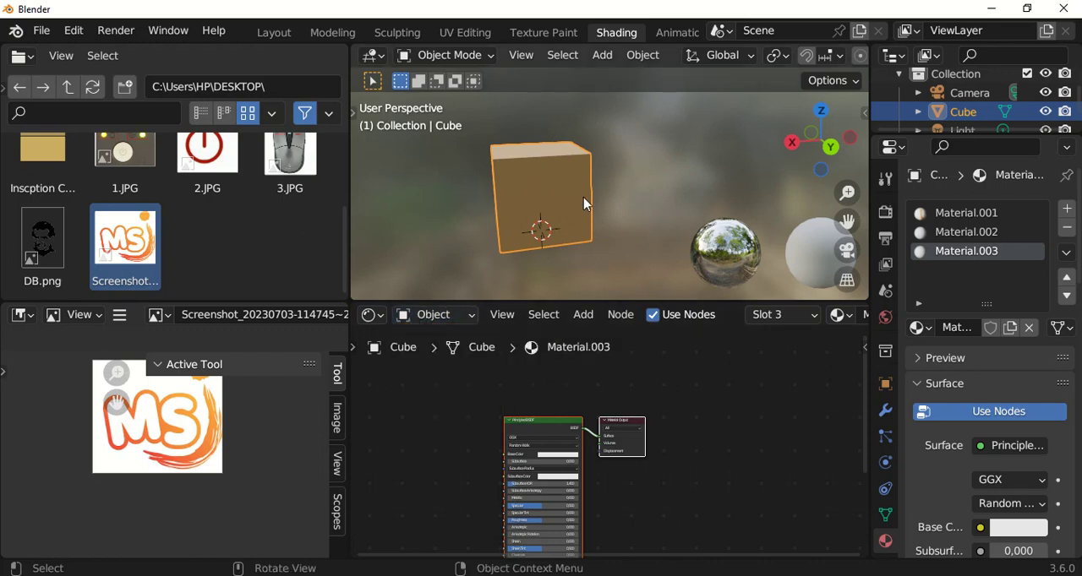
left_click(430, 318)
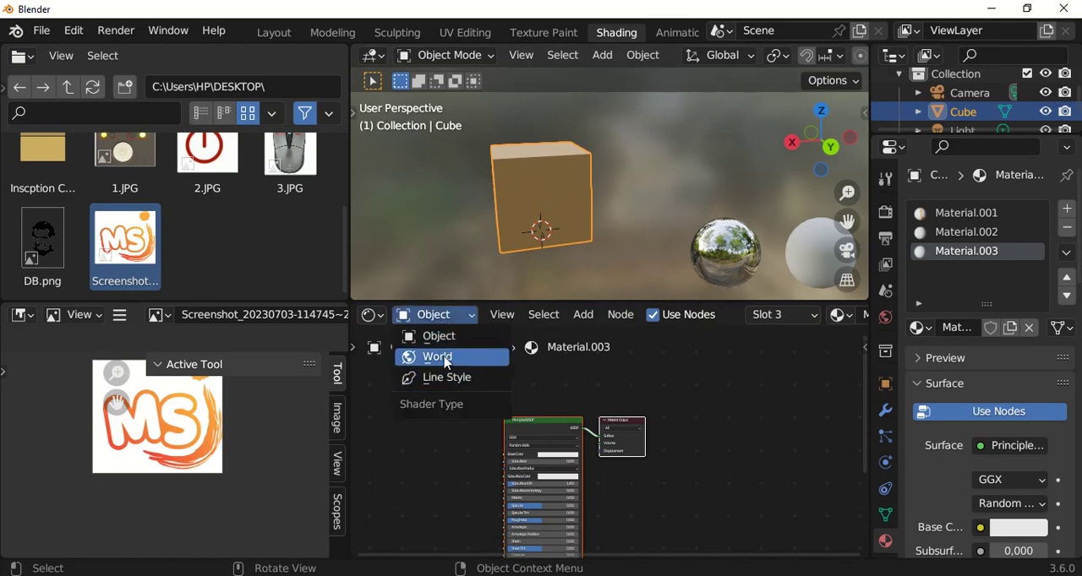
left_click(440, 358)
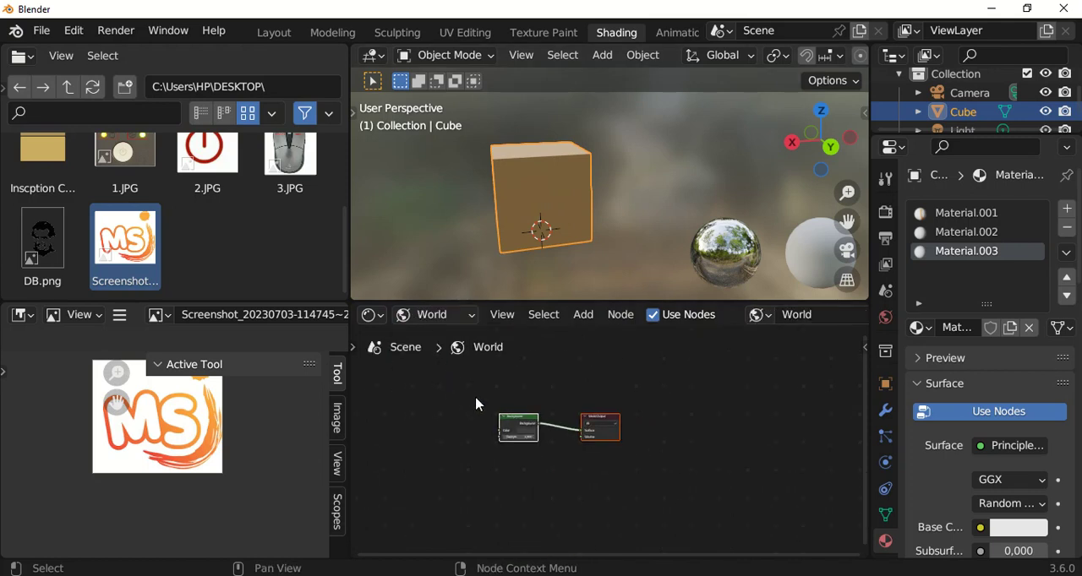
scroll(555, 403, "up", 3)
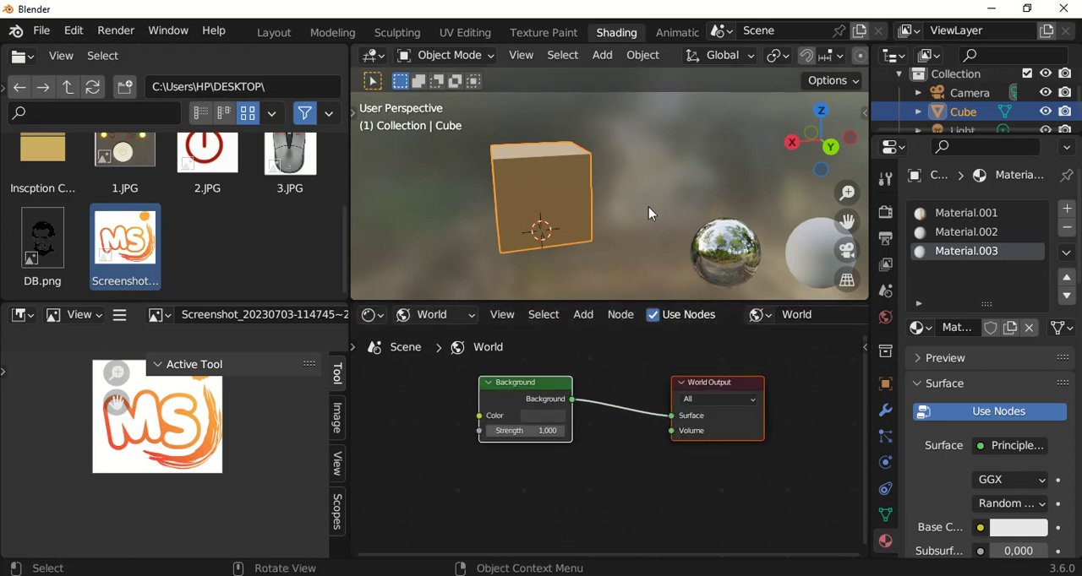
Deselect the cube and move the World Output and Background nodes slightly closer together.
left_click(647, 226)
left_click_drag(695, 384, 675, 393)
left_click(524, 376)
left_click_drag(505, 389, 524, 386)
scroll(654, 158, "down", 1)
middle_click_drag(617, 159, 719, 169)
scroll(552, 442, "up", 2)
Set the World Background color to a very light pinkish white and return the Shader Editor to Object.
left_click(552, 434)
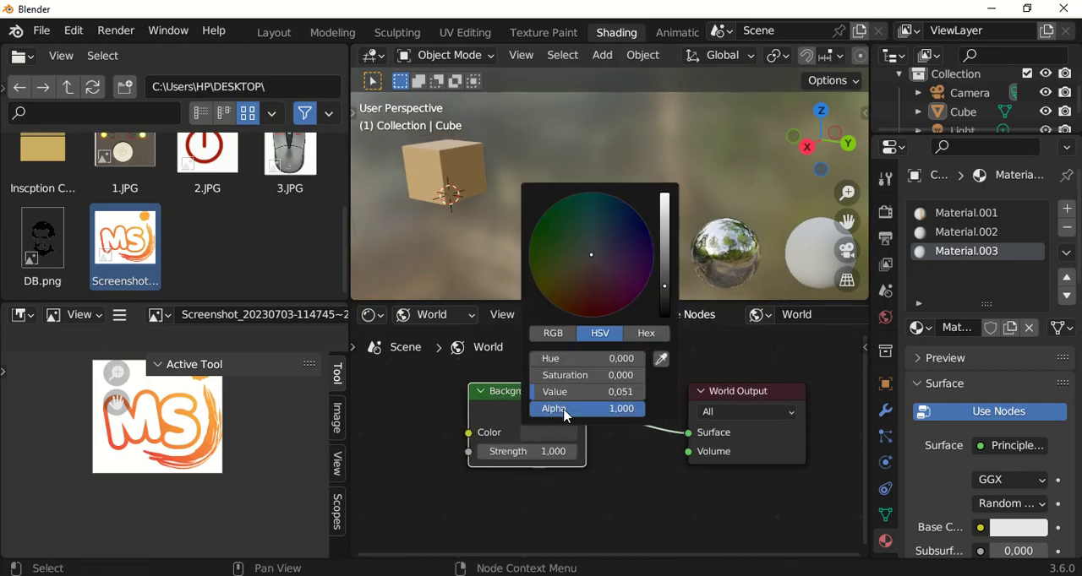
left_click_drag(656, 288, 664, 200)
mouse_move(591, 252)
left_mouse_down()
mouse_move(558, 245)
mouse_move(580, 238)
mouse_move(592, 257)
left_mouse_up()
middle_click_drag(679, 138, 600, 220)
left_click(467, 319)
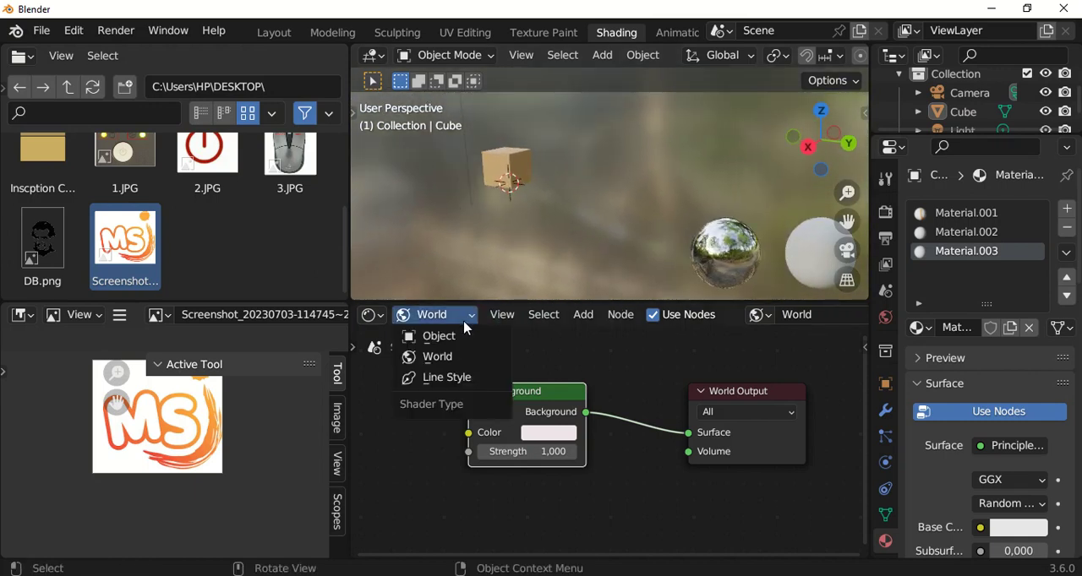
left_click(448, 337)
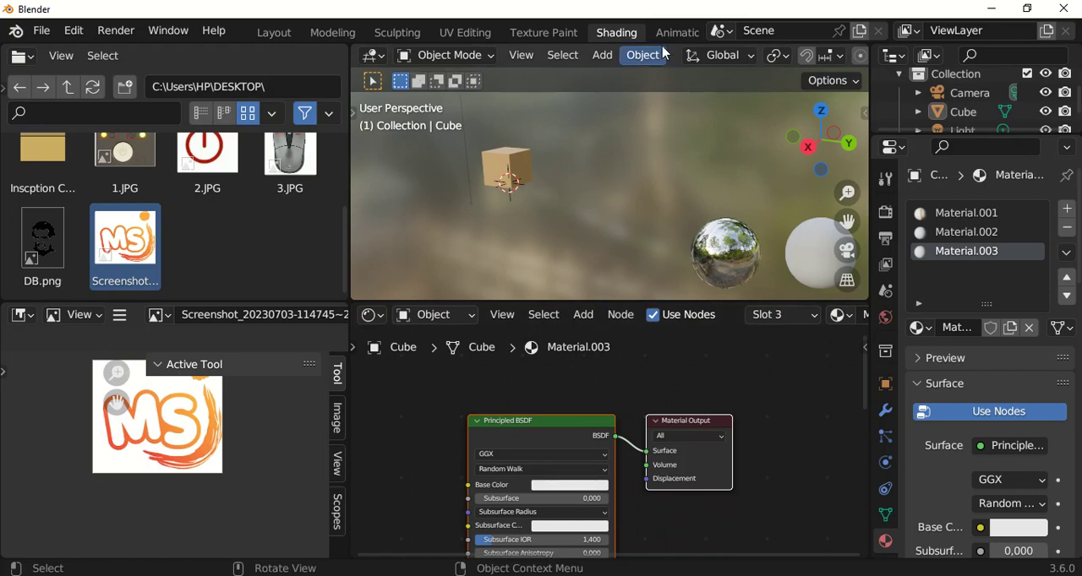
Widen the Properties editor, show the render settings, and choose Eevee as the render engine.
left_click_drag(872, 221, 775, 223)
left_click(789, 180)
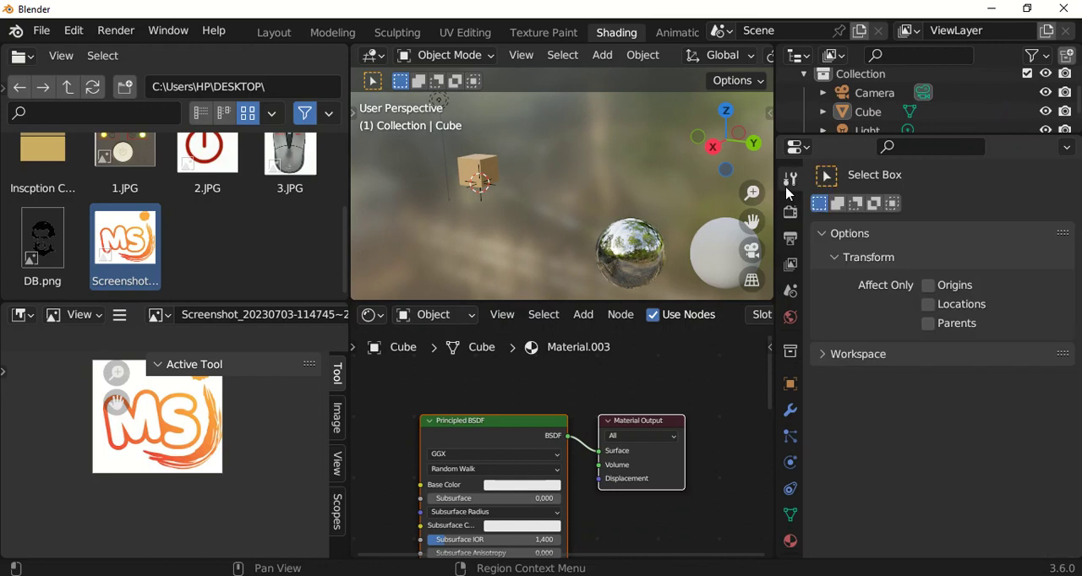
left_click(789, 212)
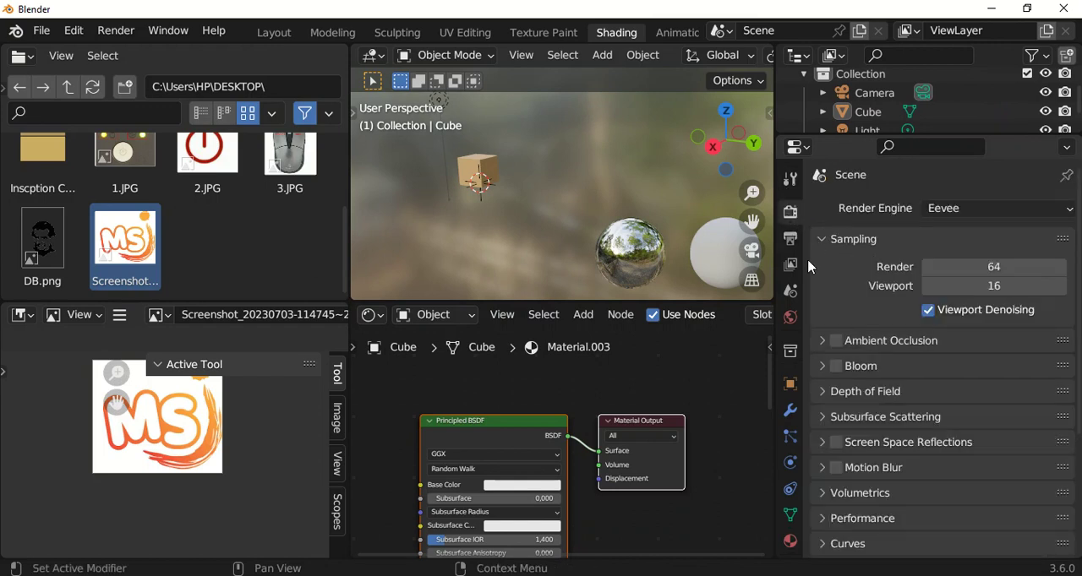
scroll(630, 224, "down", 2)
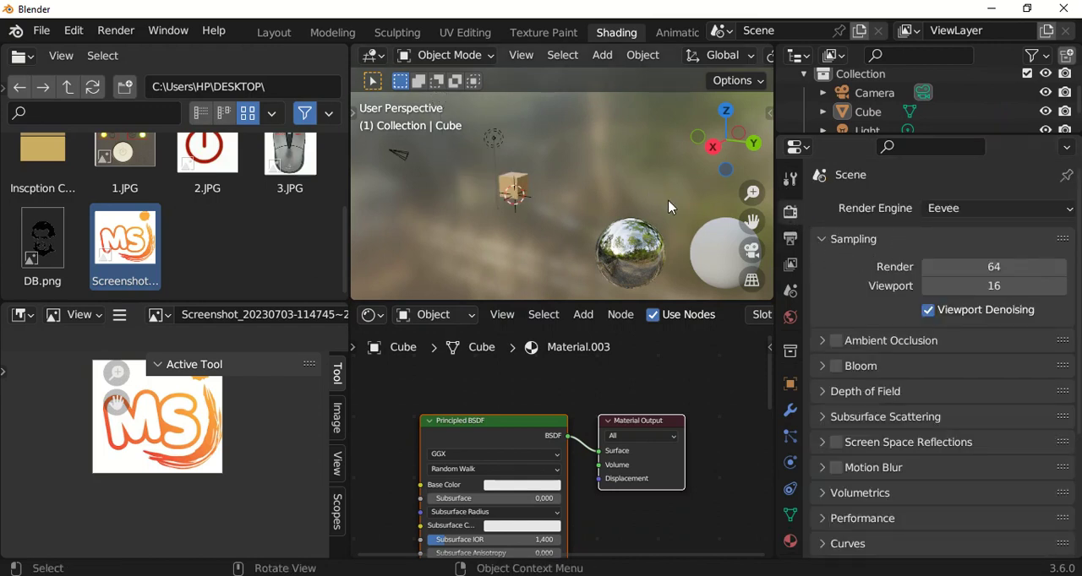
left_click(961, 212)
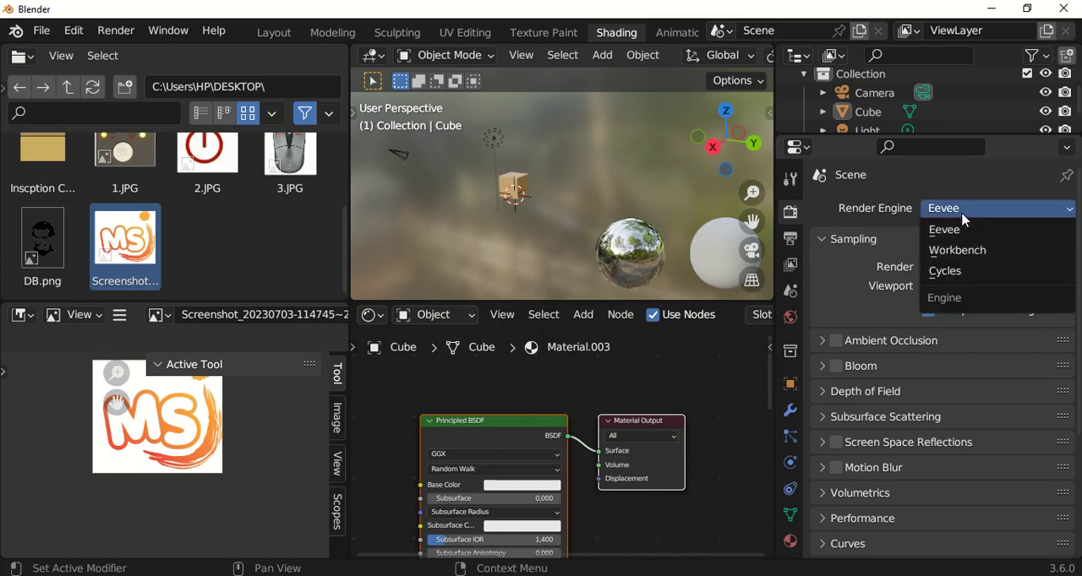
left_click(947, 236)
Select the cube in the viewport, narrow the Properties editor, and keep Eevee as the render engine.
middle_click_drag(382, 212, 465, 183)
middle_click_drag(558, 188, 537, 176)
left_click(535, 173)
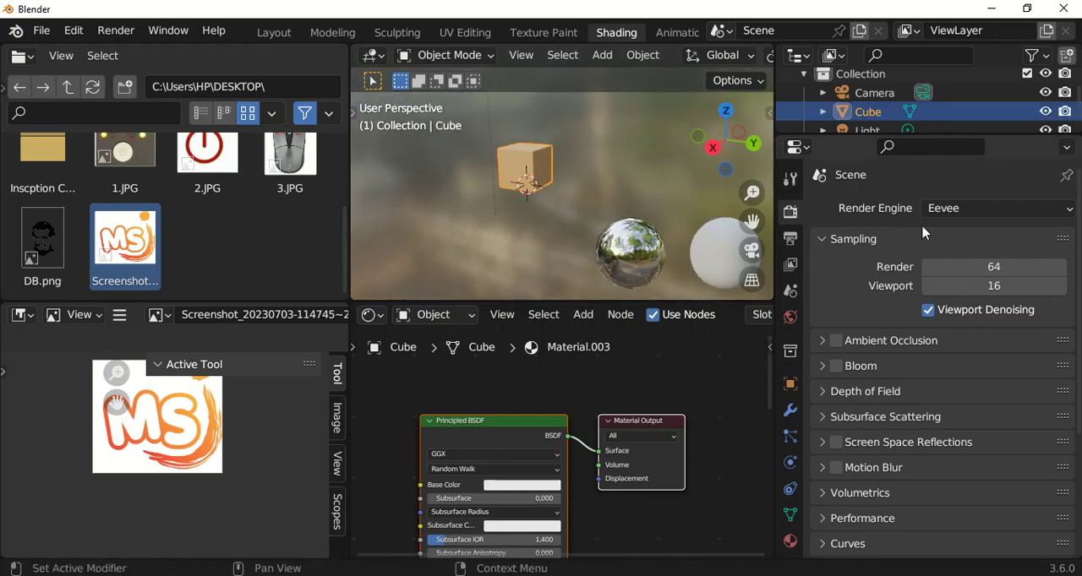
left_click(966, 213)
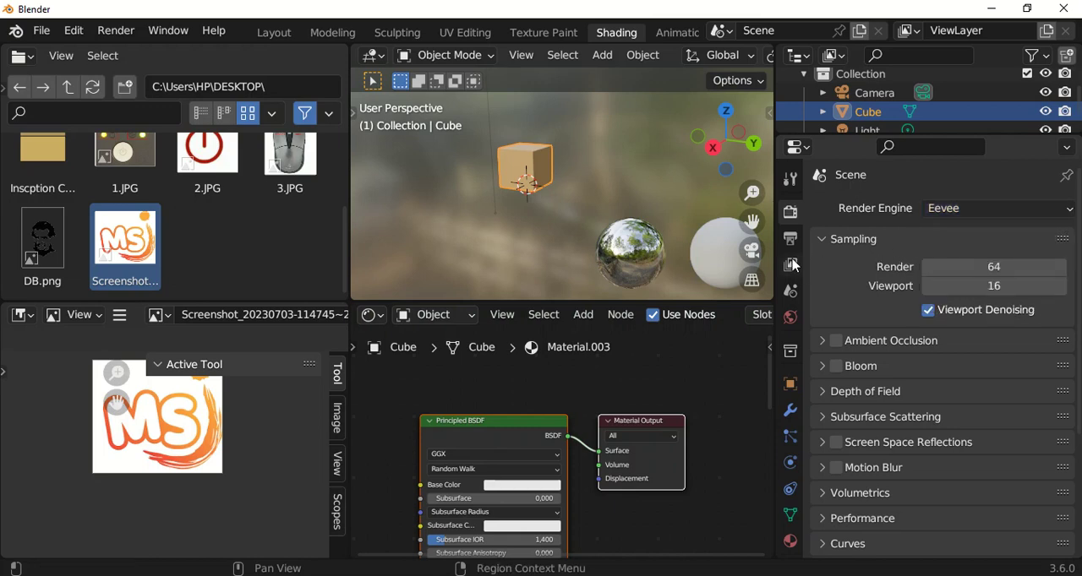
left_click_drag(774, 260, 834, 254)
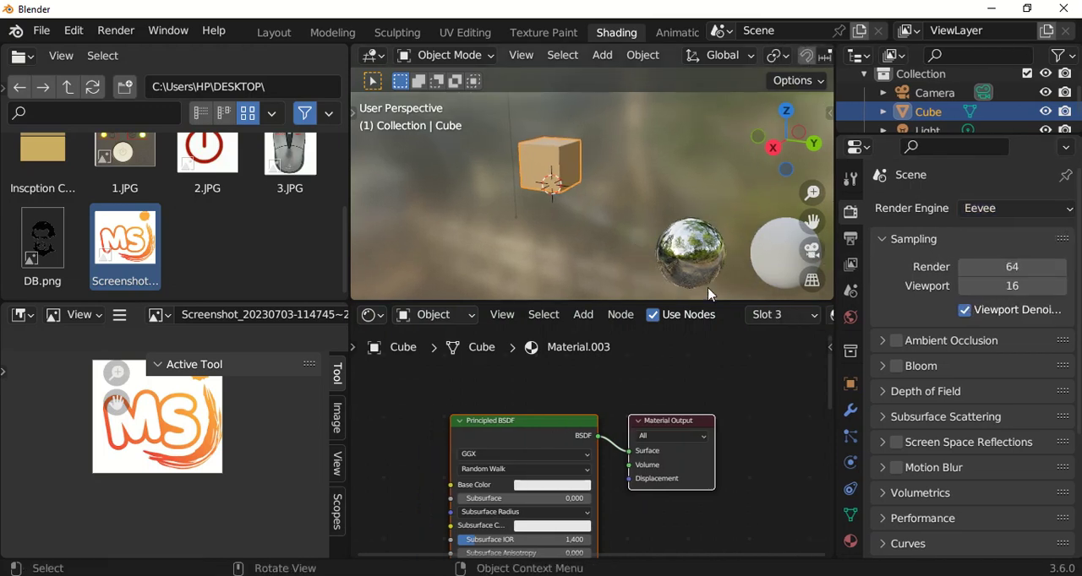
left_click(1017, 210)
scroll(541, 165, "up", 3)
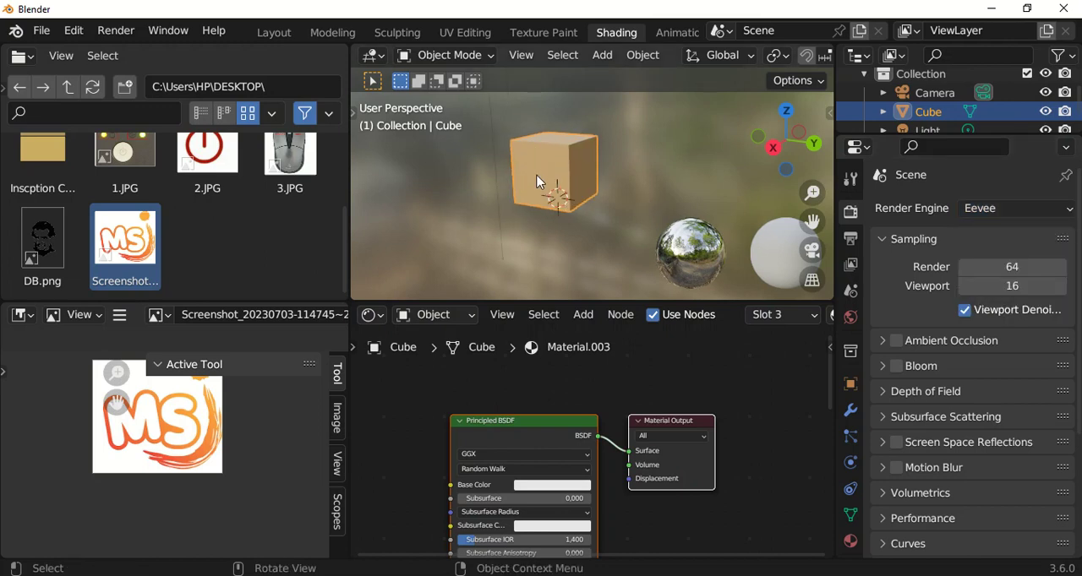
scroll(568, 183, "down", 2)
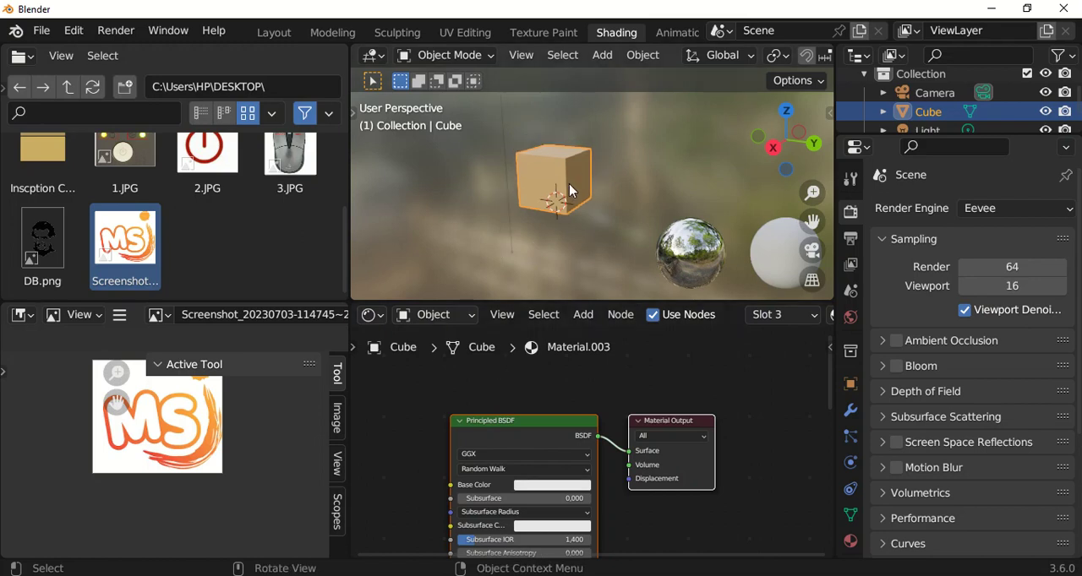
Compare the cube in Solid, Wireframe and Material Preview viewport shading.
scroll(576, 164, "up", 2)
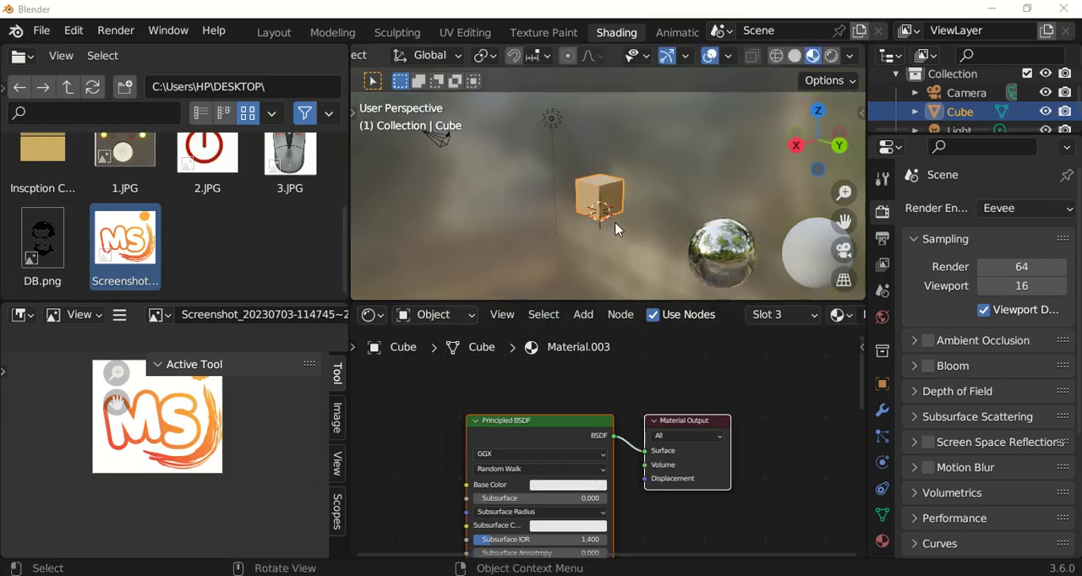
scroll(632, 203, "up", 1)
scroll(702, 132, "up", 1)
left_click(819, 56)
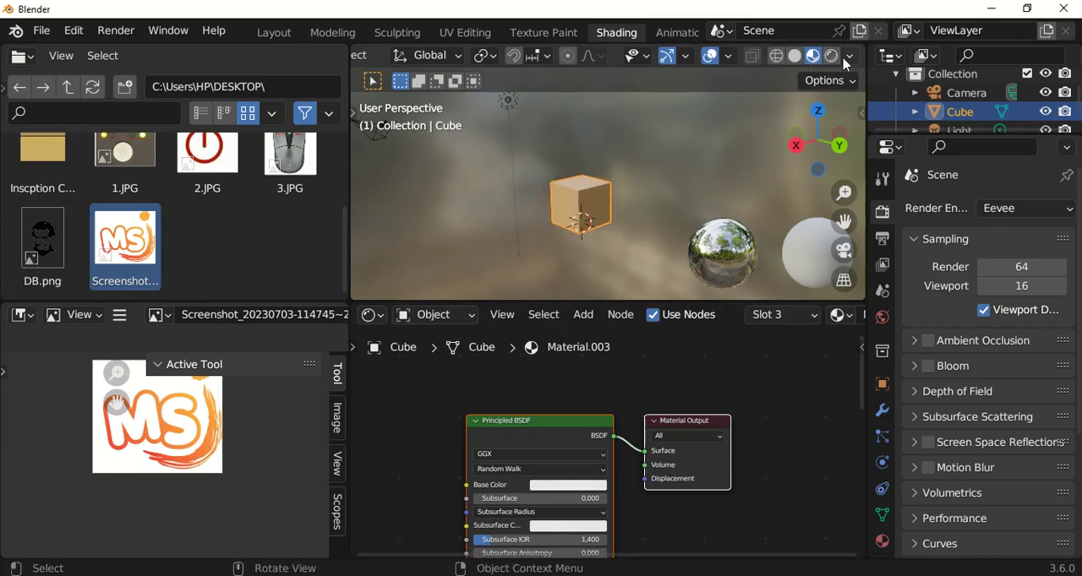
left_click(794, 62)
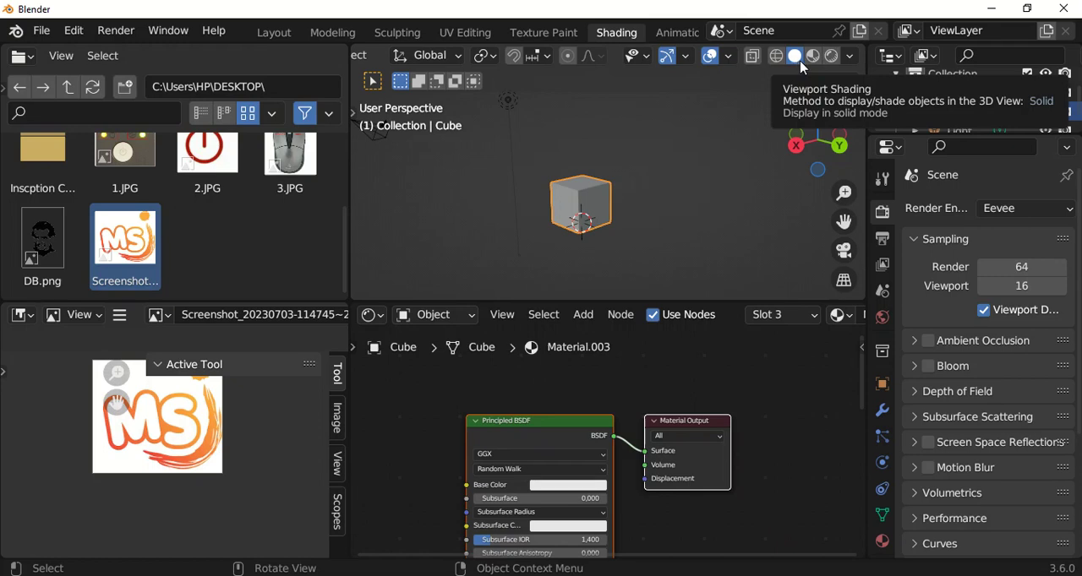
left_click(779, 59)
left_click(753, 63)
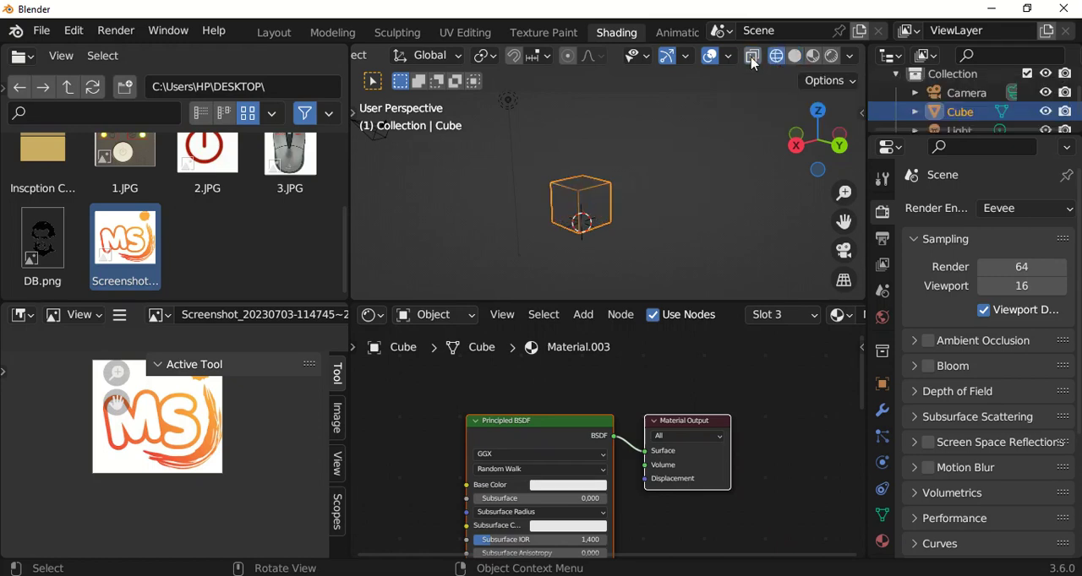
left_click(815, 57)
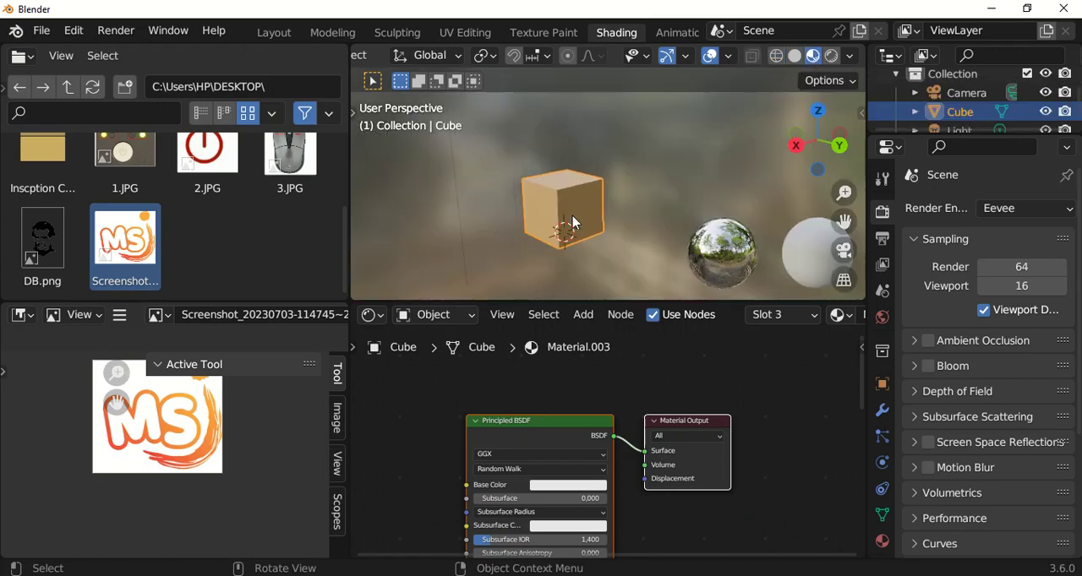
Switch the viewport to Solid shading and set the third material's Base Color to bright green.
left_click(794, 56)
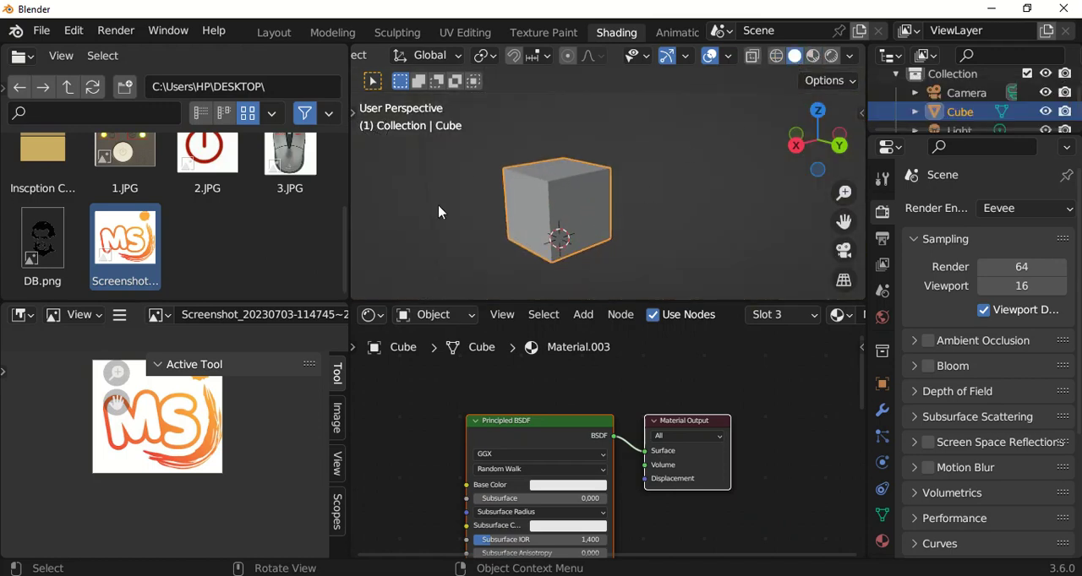
scroll(535, 443, "down", 1)
left_click(586, 484)
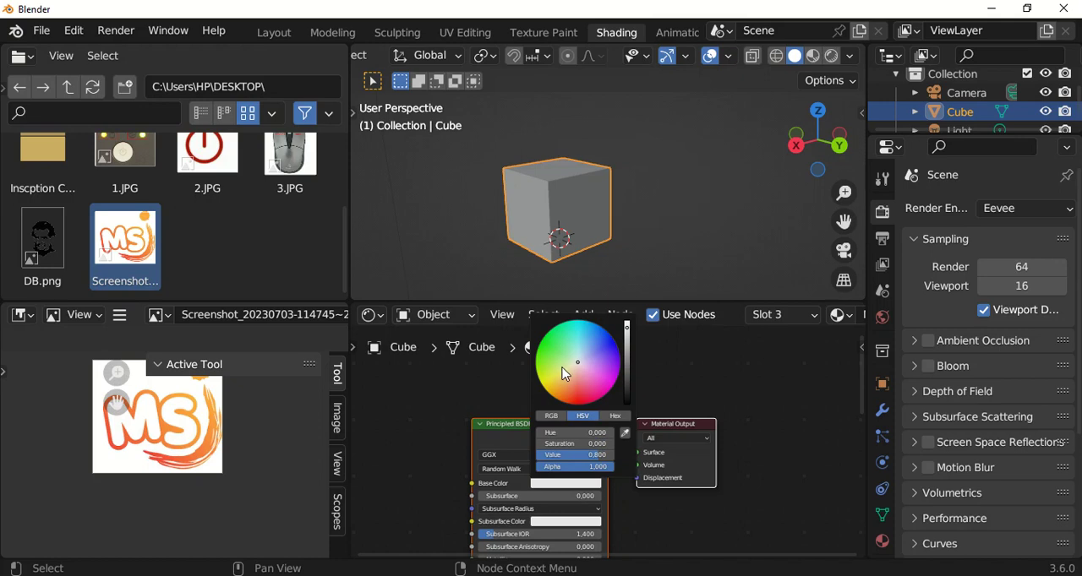
left_click_drag(565, 375, 535, 357)
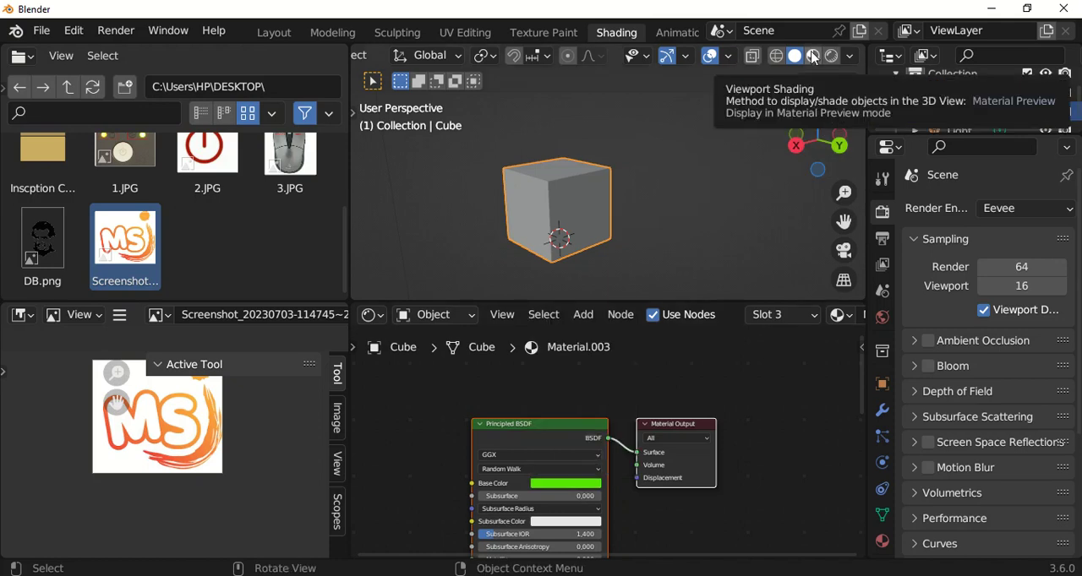
Inspect the deselected cube in Material Preview shading and examine the settings of the Principled BSDF node.
left_click(813, 56)
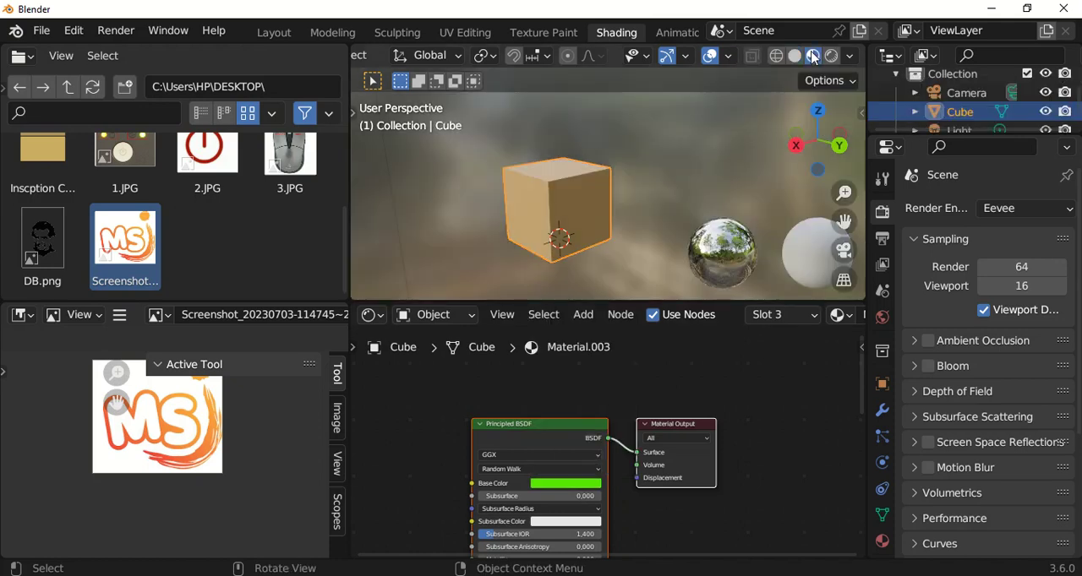
scroll(582, 132, "down", 1)
left_click(582, 133)
scroll(597, 434, "down", 1)
middle_click_drag(597, 435, 570, 365)
scroll(557, 368, "up", 1)
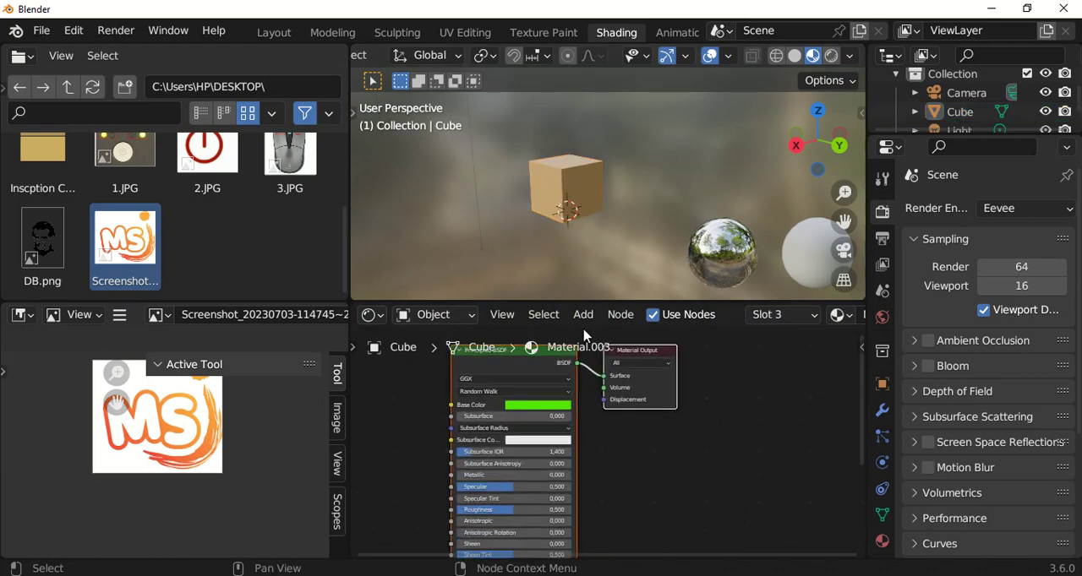
Switch the viewport to Rendered shading and select the cube, viewing it from another side.
left_click(832, 56)
left_click(577, 197)
middle_click_drag(632, 226, 550, 237)
left_click(567, 141)
scroll(640, 213, "up", 2)
left_click(660, 248)
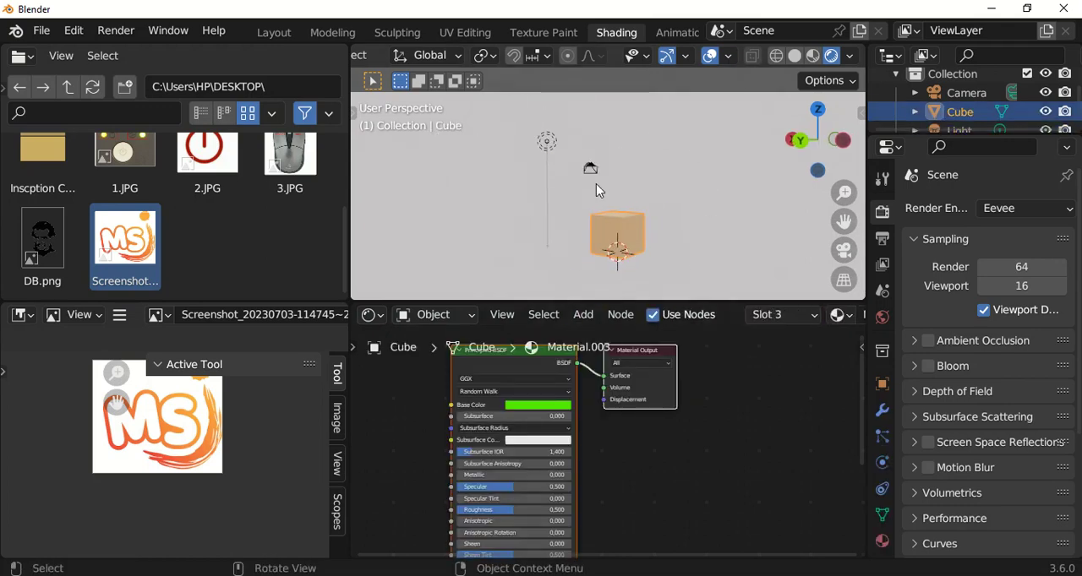